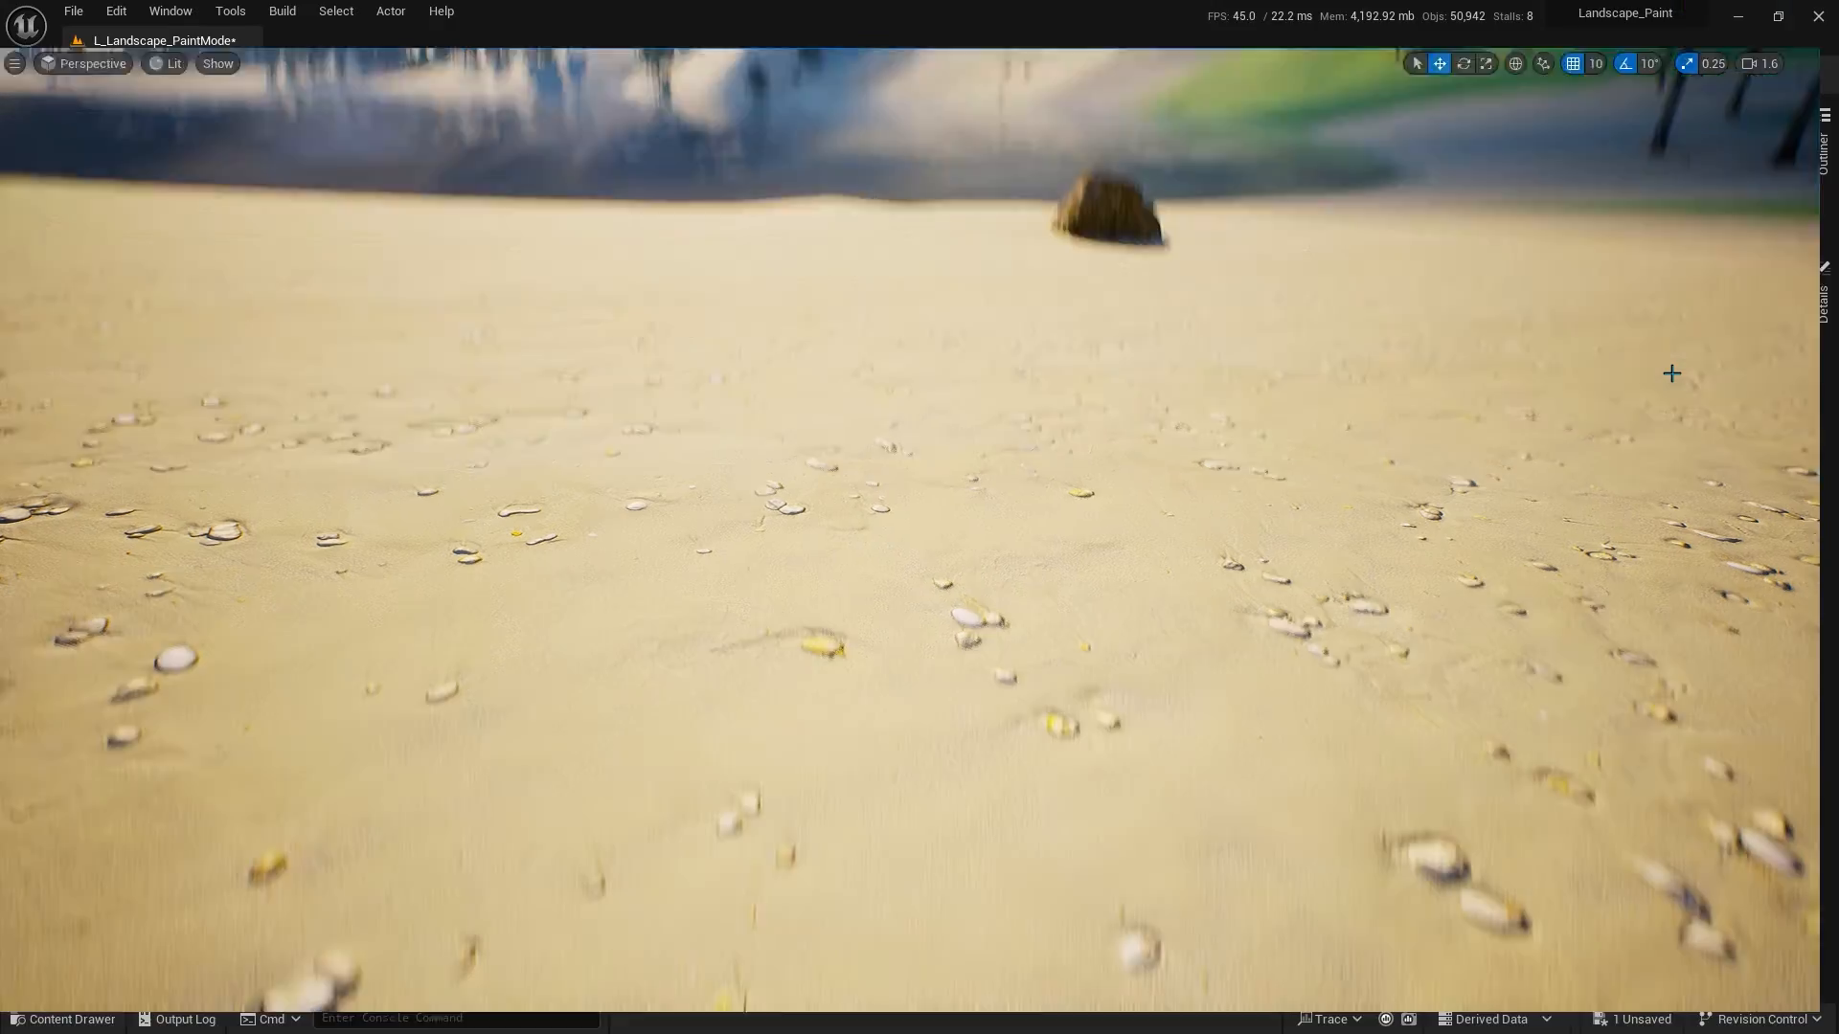
# Step: Open the M_LandscapePaint material assigned to the landscape
pyautogui.click(1823, 302)
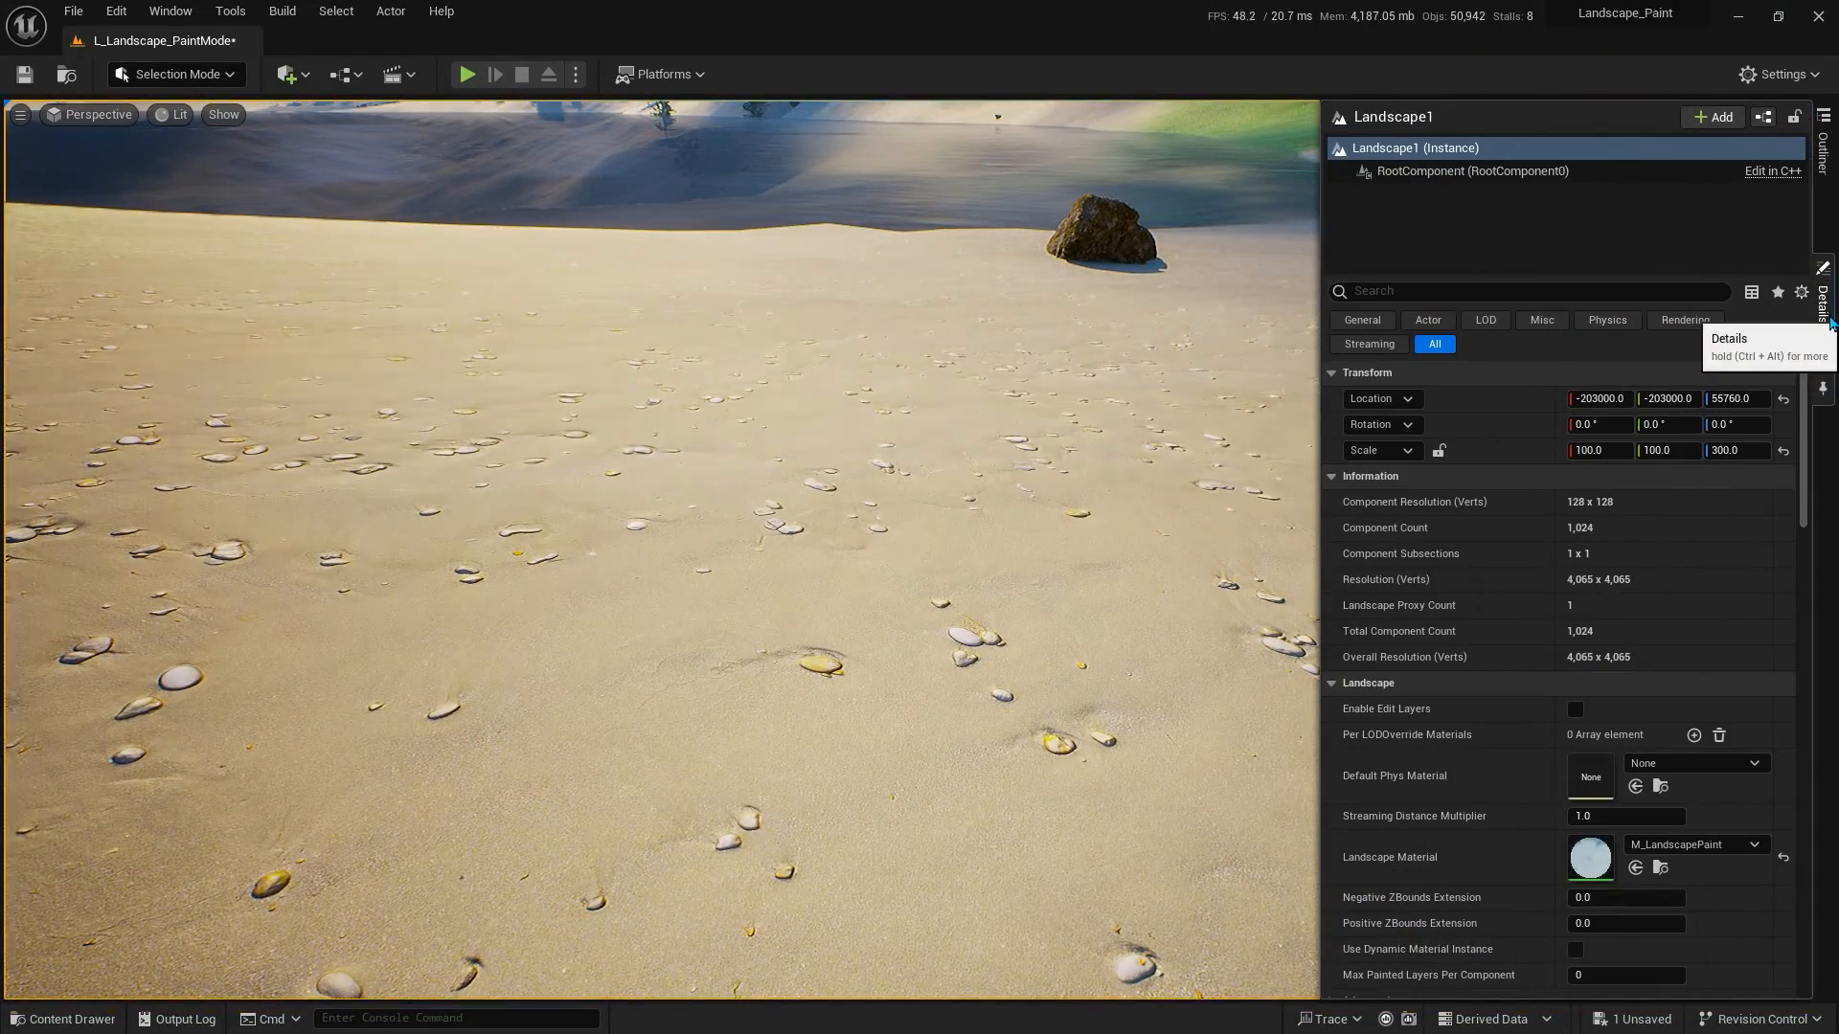
pyautogui.doubleClick(1605, 872)
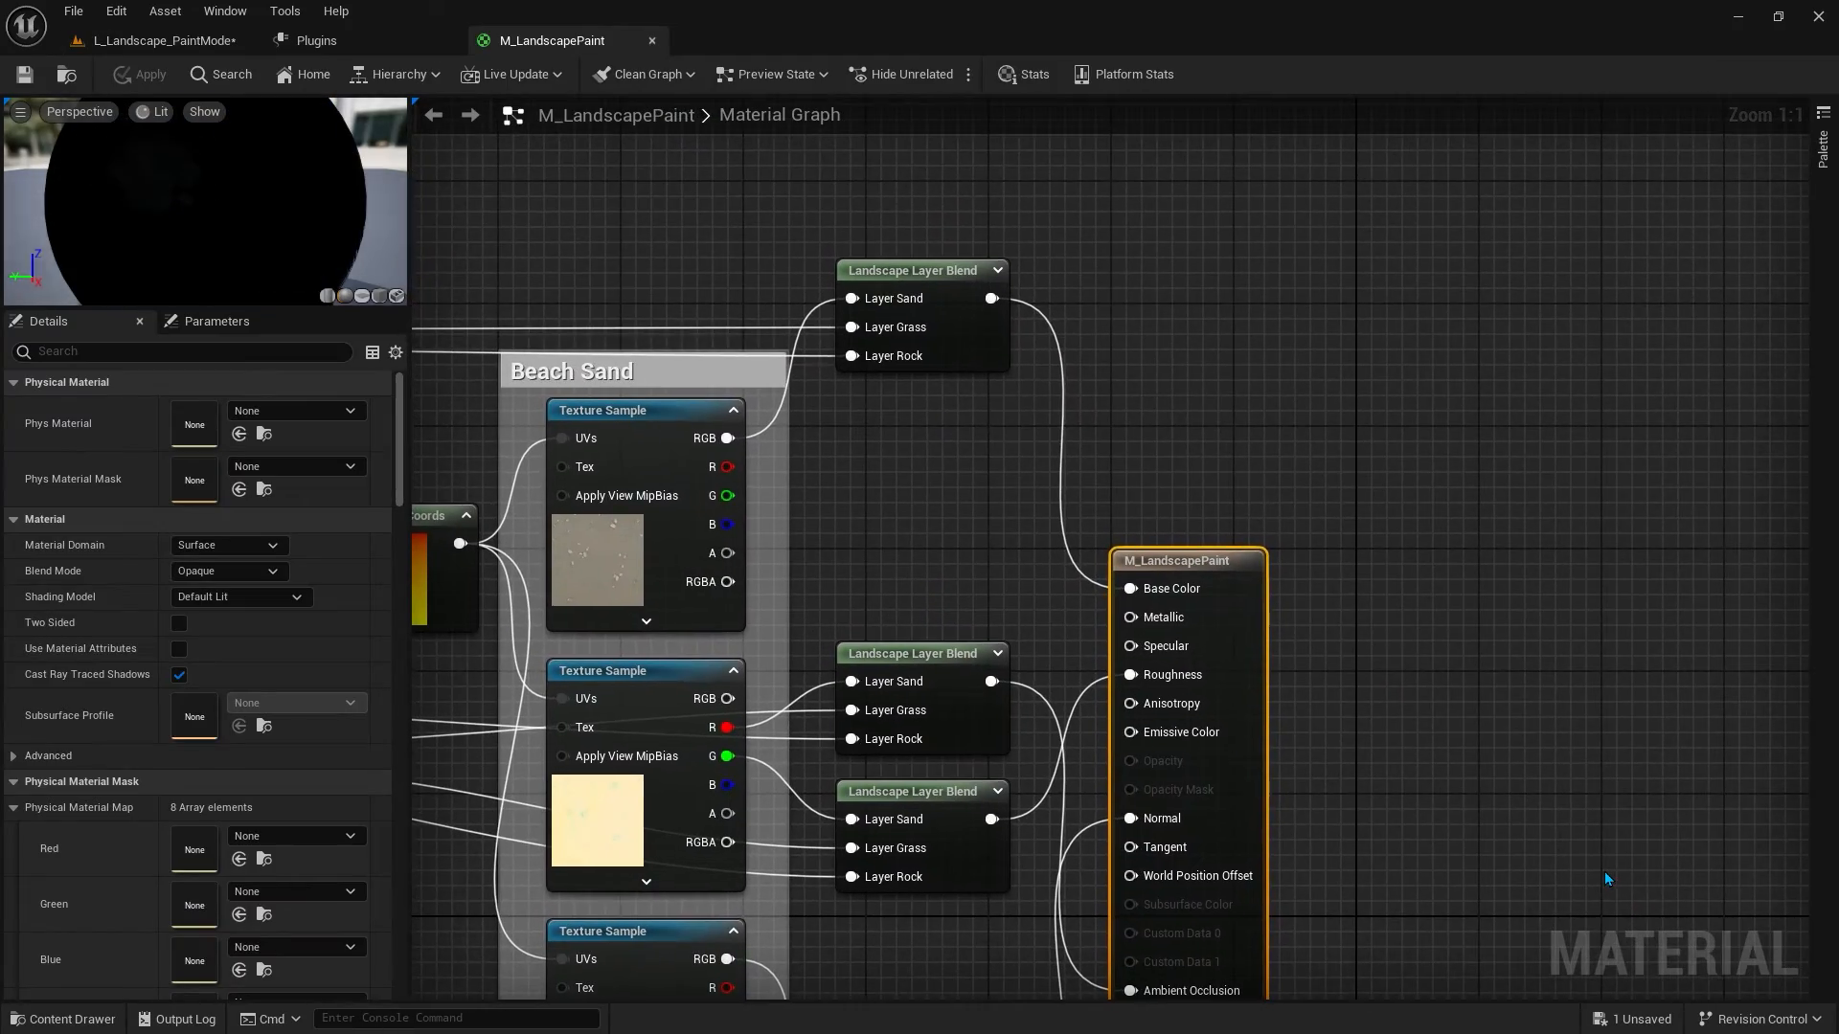
pyautogui.scroll(-3, 1524, 874)
pyautogui.moveTo(1525, 872); pyautogui.dragTo(1834, 664, button='right')
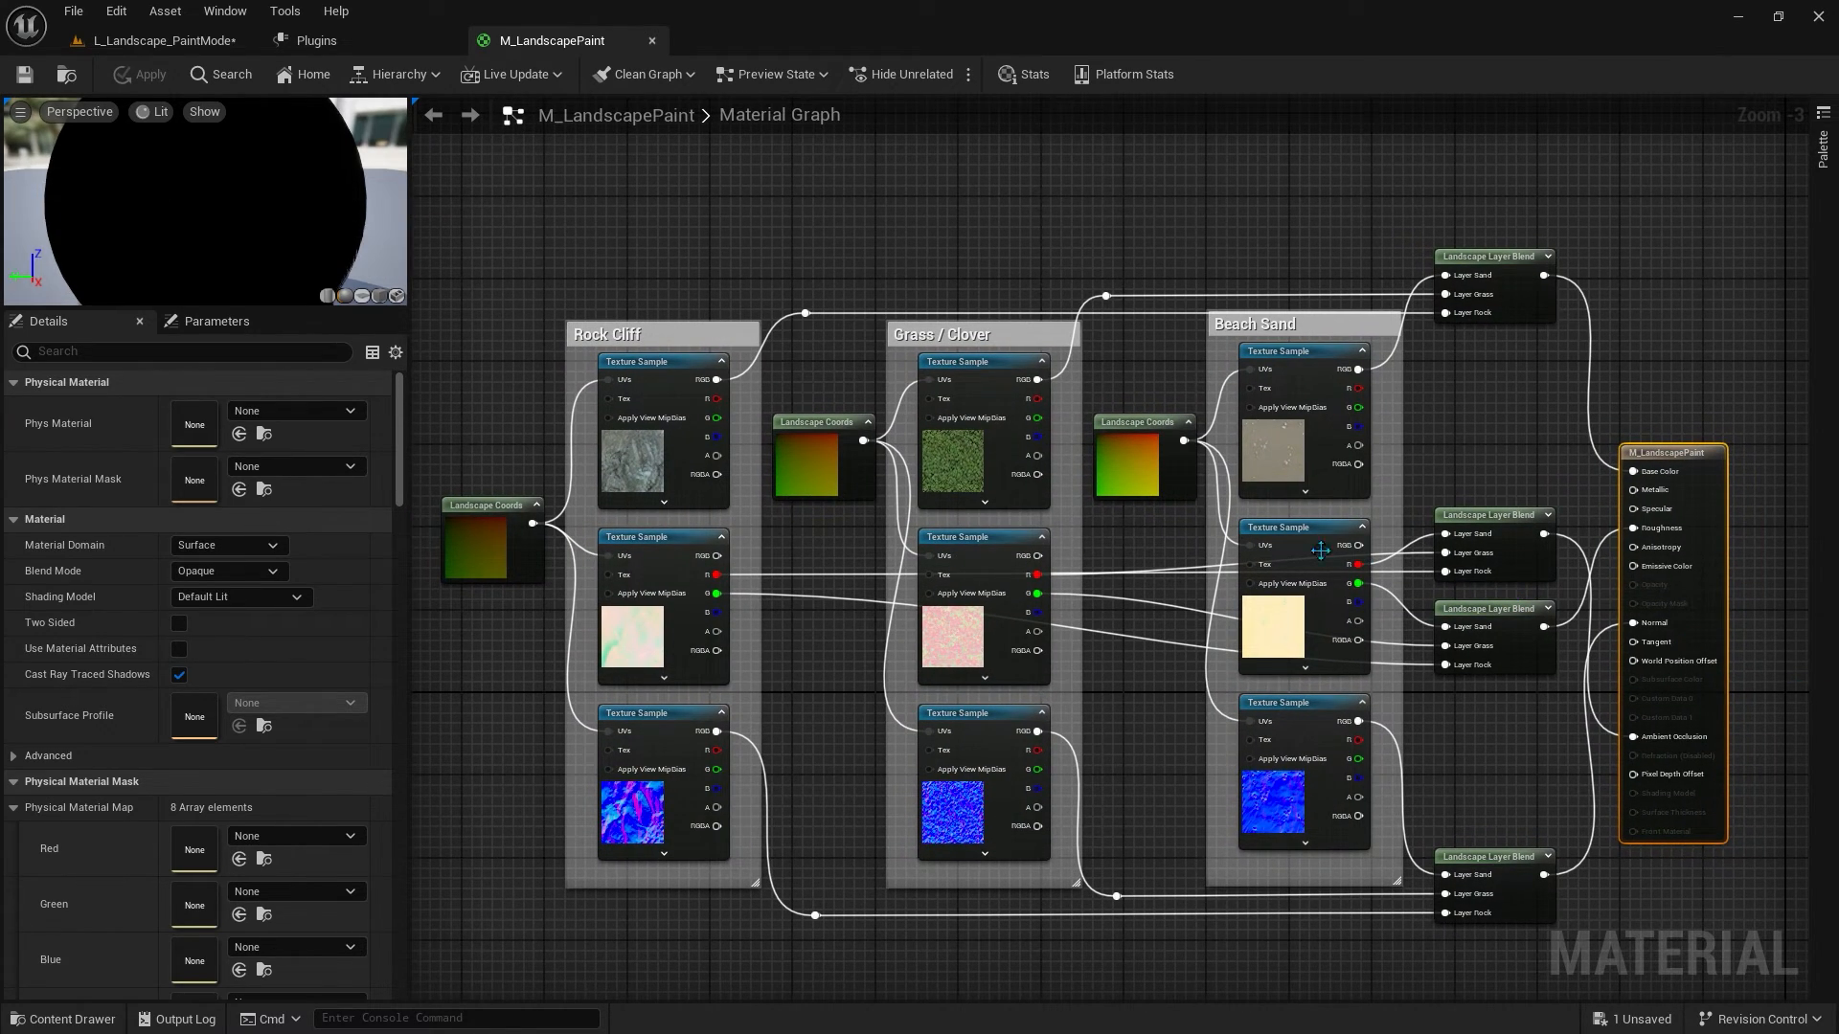
# Step: Select the Rock Cliff, Grass / Clover and Beach Sand groups in the material graph together
pyautogui.click(731, 333)
pyautogui.keyDown('ctrl'); pyautogui.click(1019, 346); pyautogui.keyUp('ctrl')
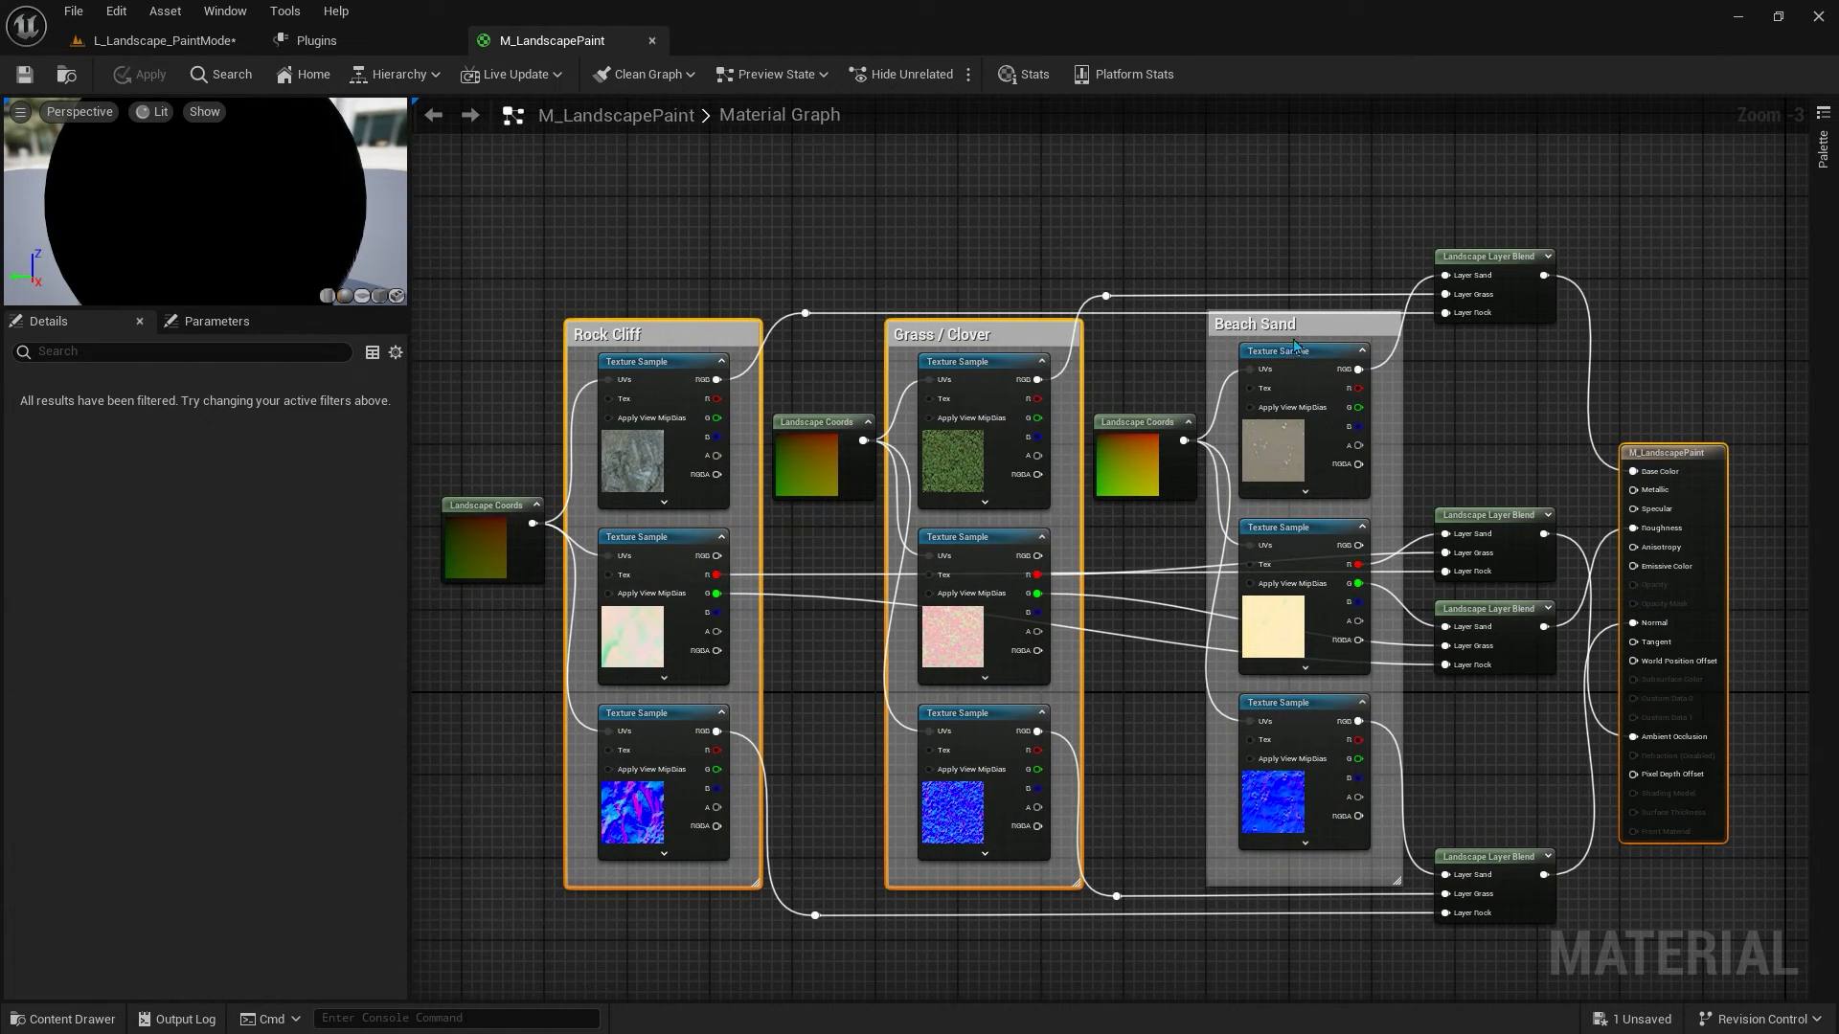
pyautogui.keyDown('ctrl'); pyautogui.click(1321, 319); pyautogui.keyUp('ctrl')
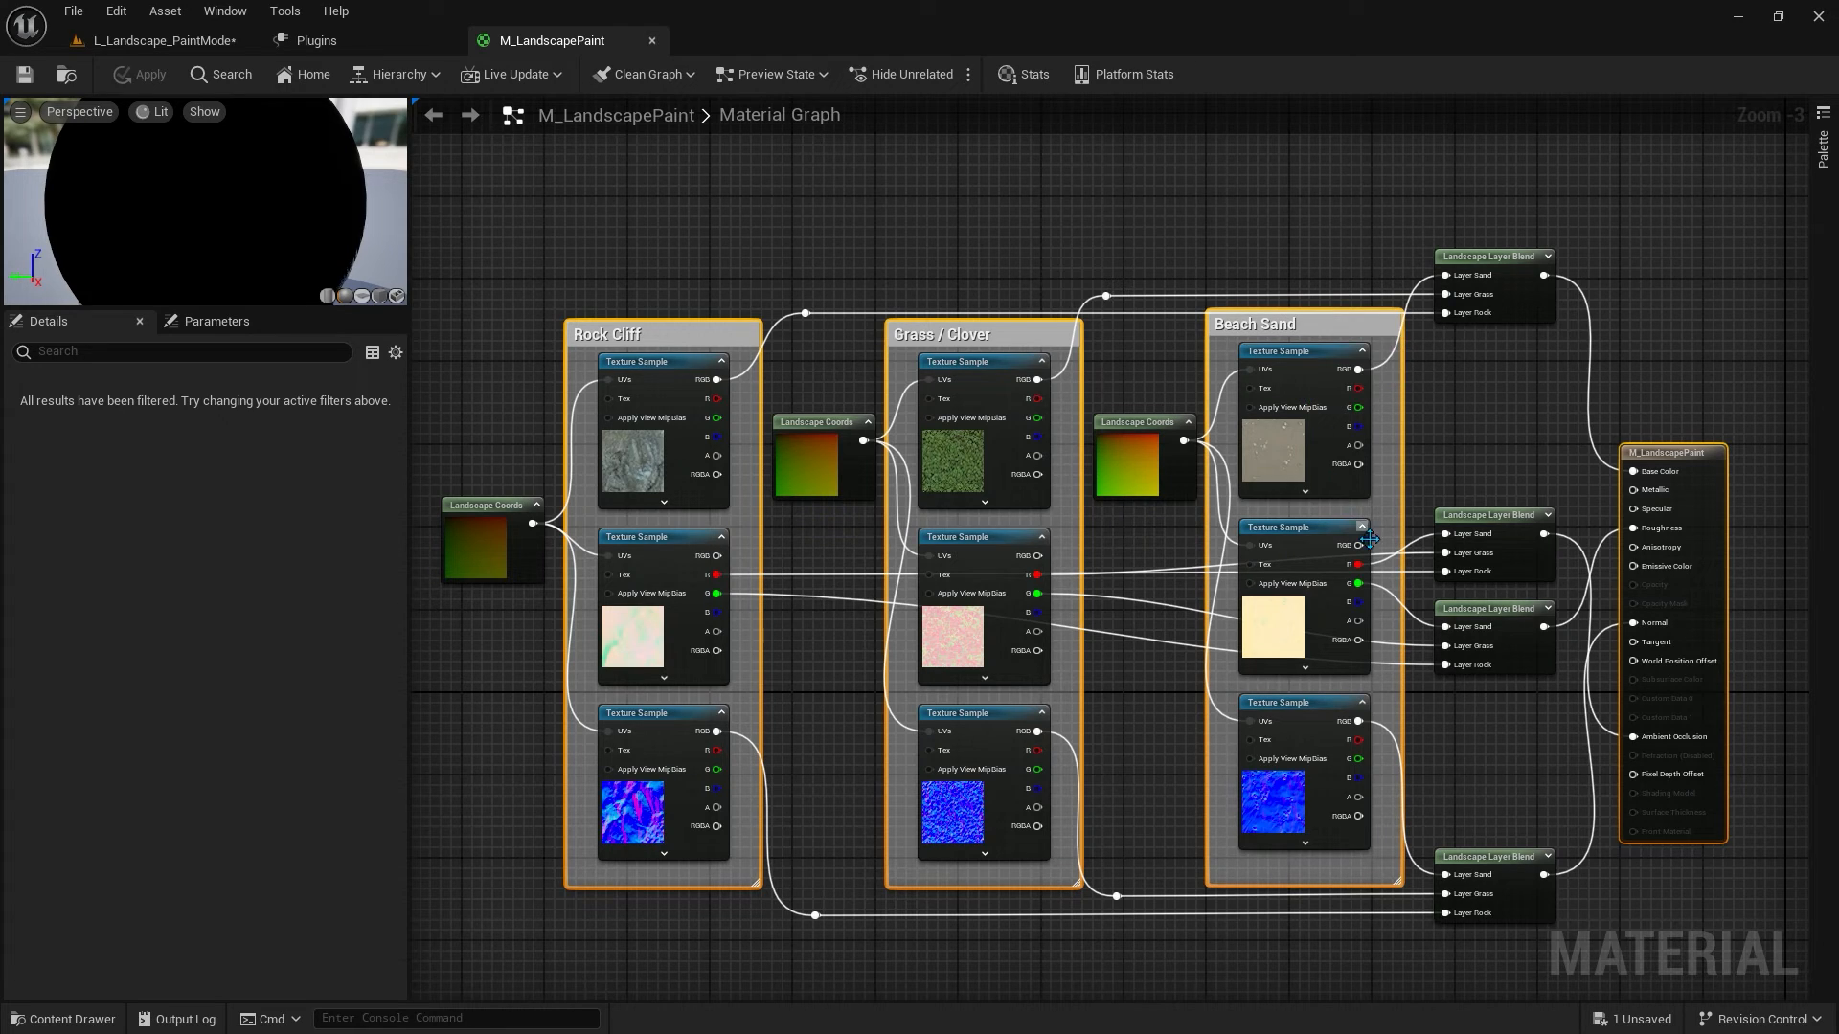
# Step: Duplicate a Landscape Layer Blend node and feed its Sand, Grass and Rock layers from the blue channels of the matching mask textures
pyautogui.click(1530, 649)
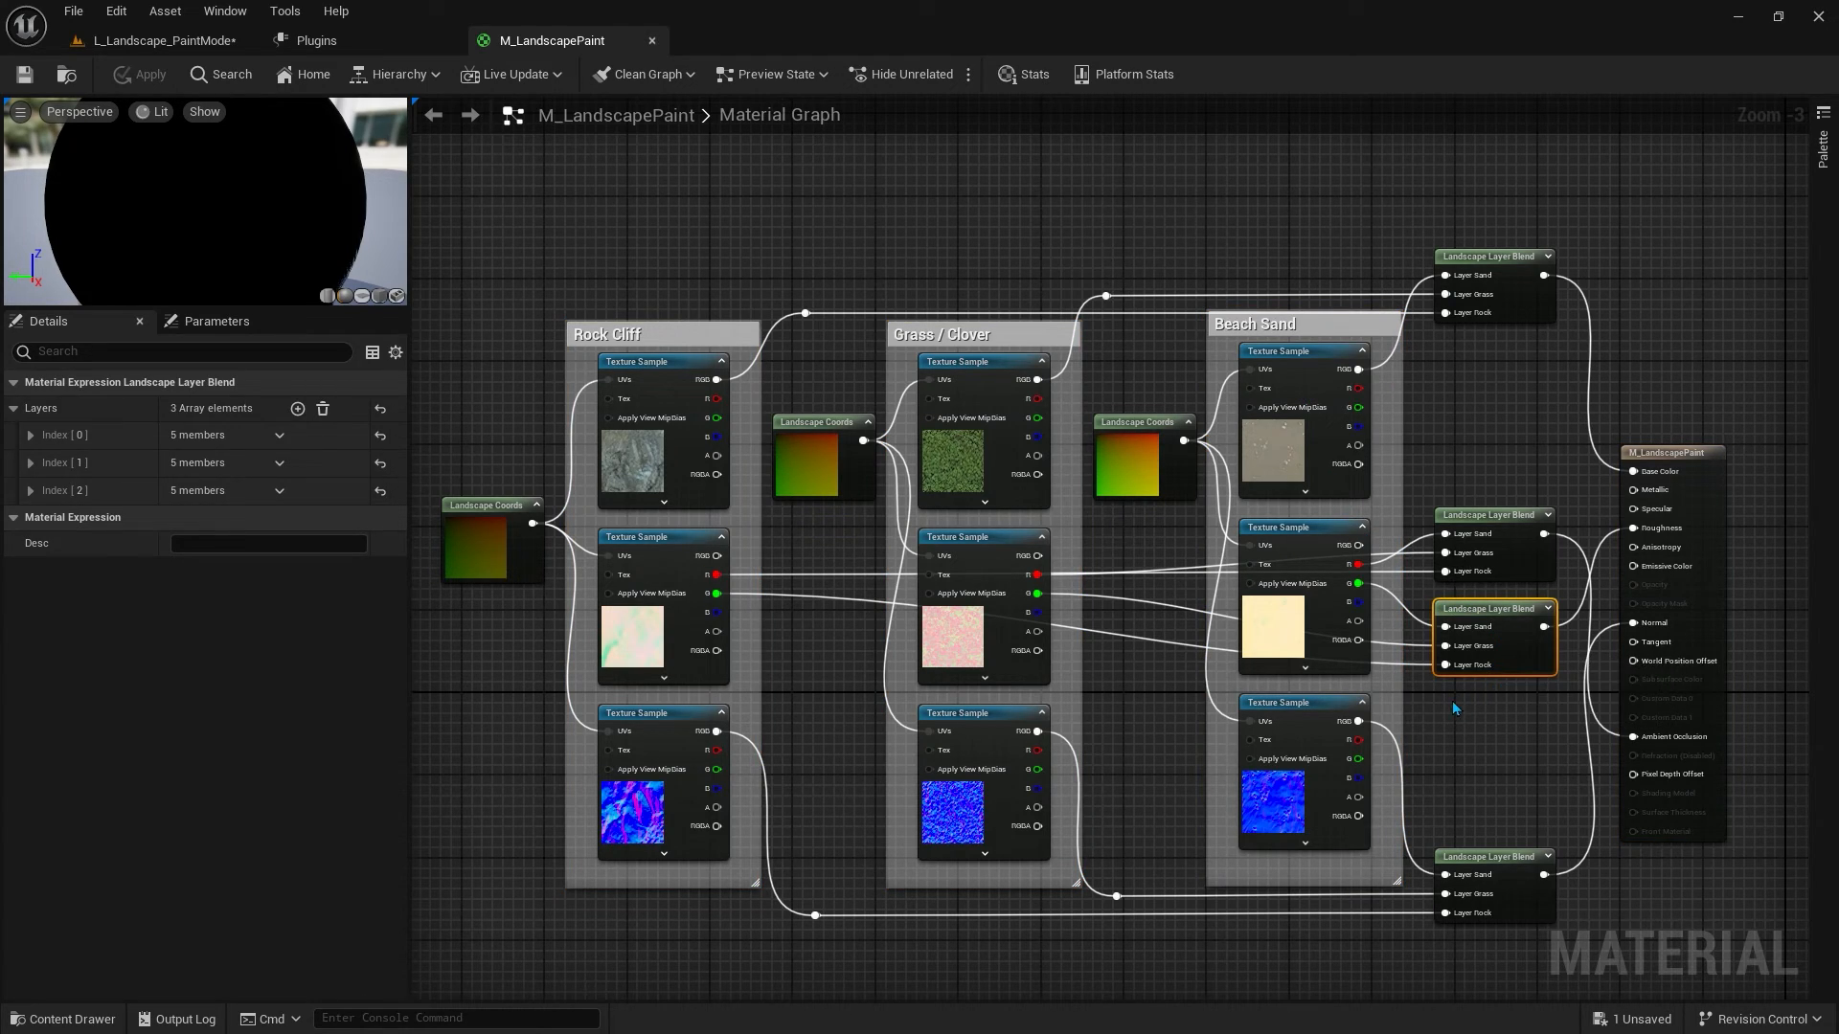
pyautogui.hotkey('ctrl', 'd')
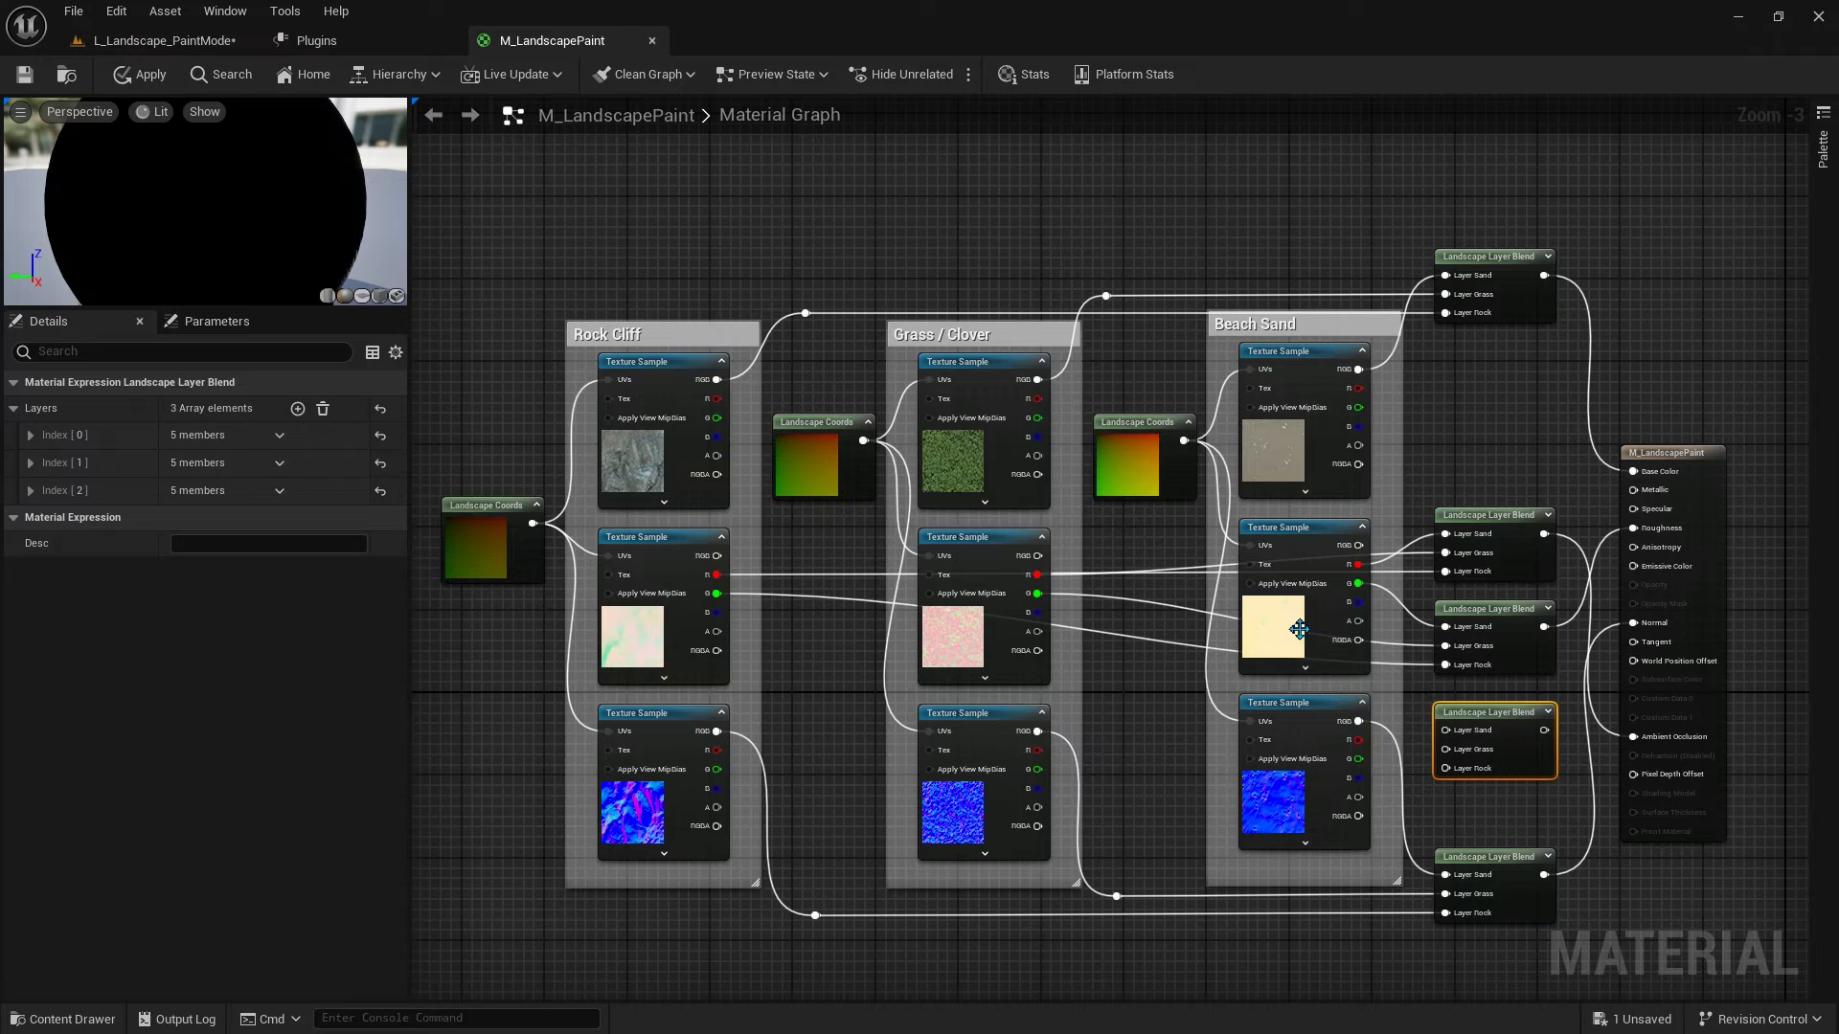
pyautogui.click(1297, 630)
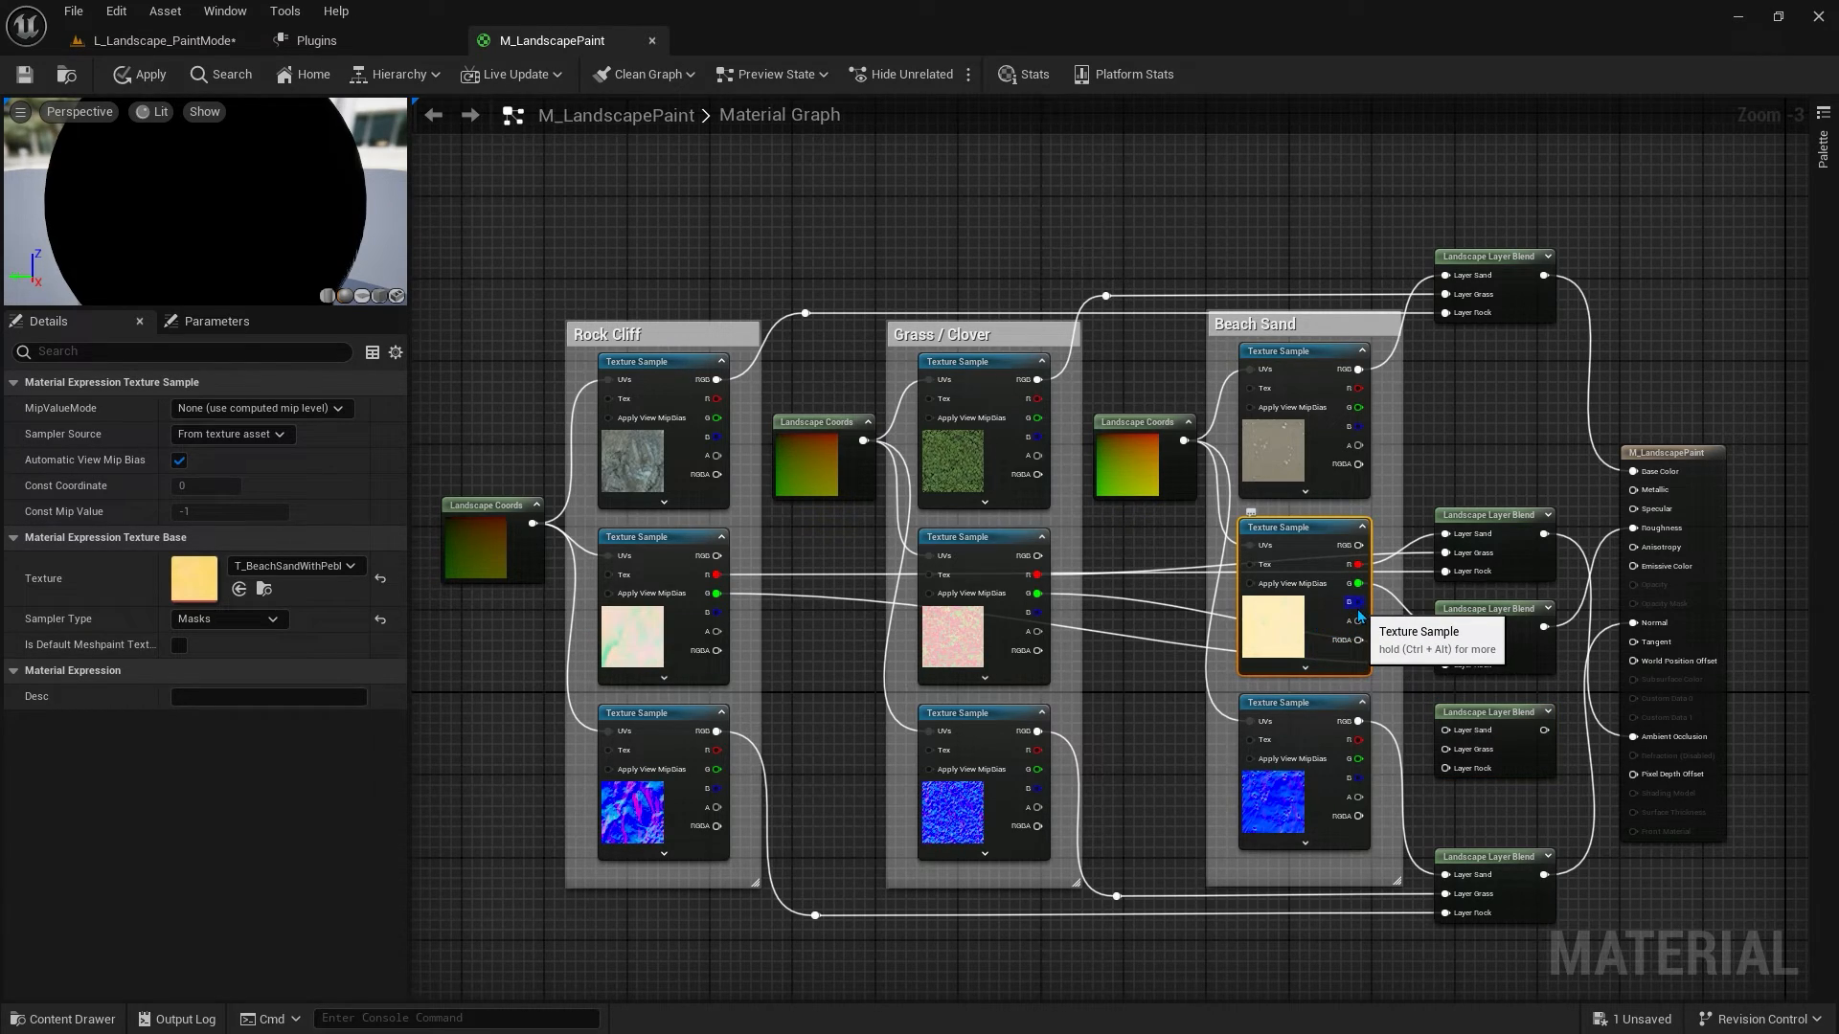
pyautogui.moveTo(1360, 615); pyautogui.dragTo(1445, 732)
pyautogui.moveTo(1039, 612); pyautogui.dragTo(1445, 749)
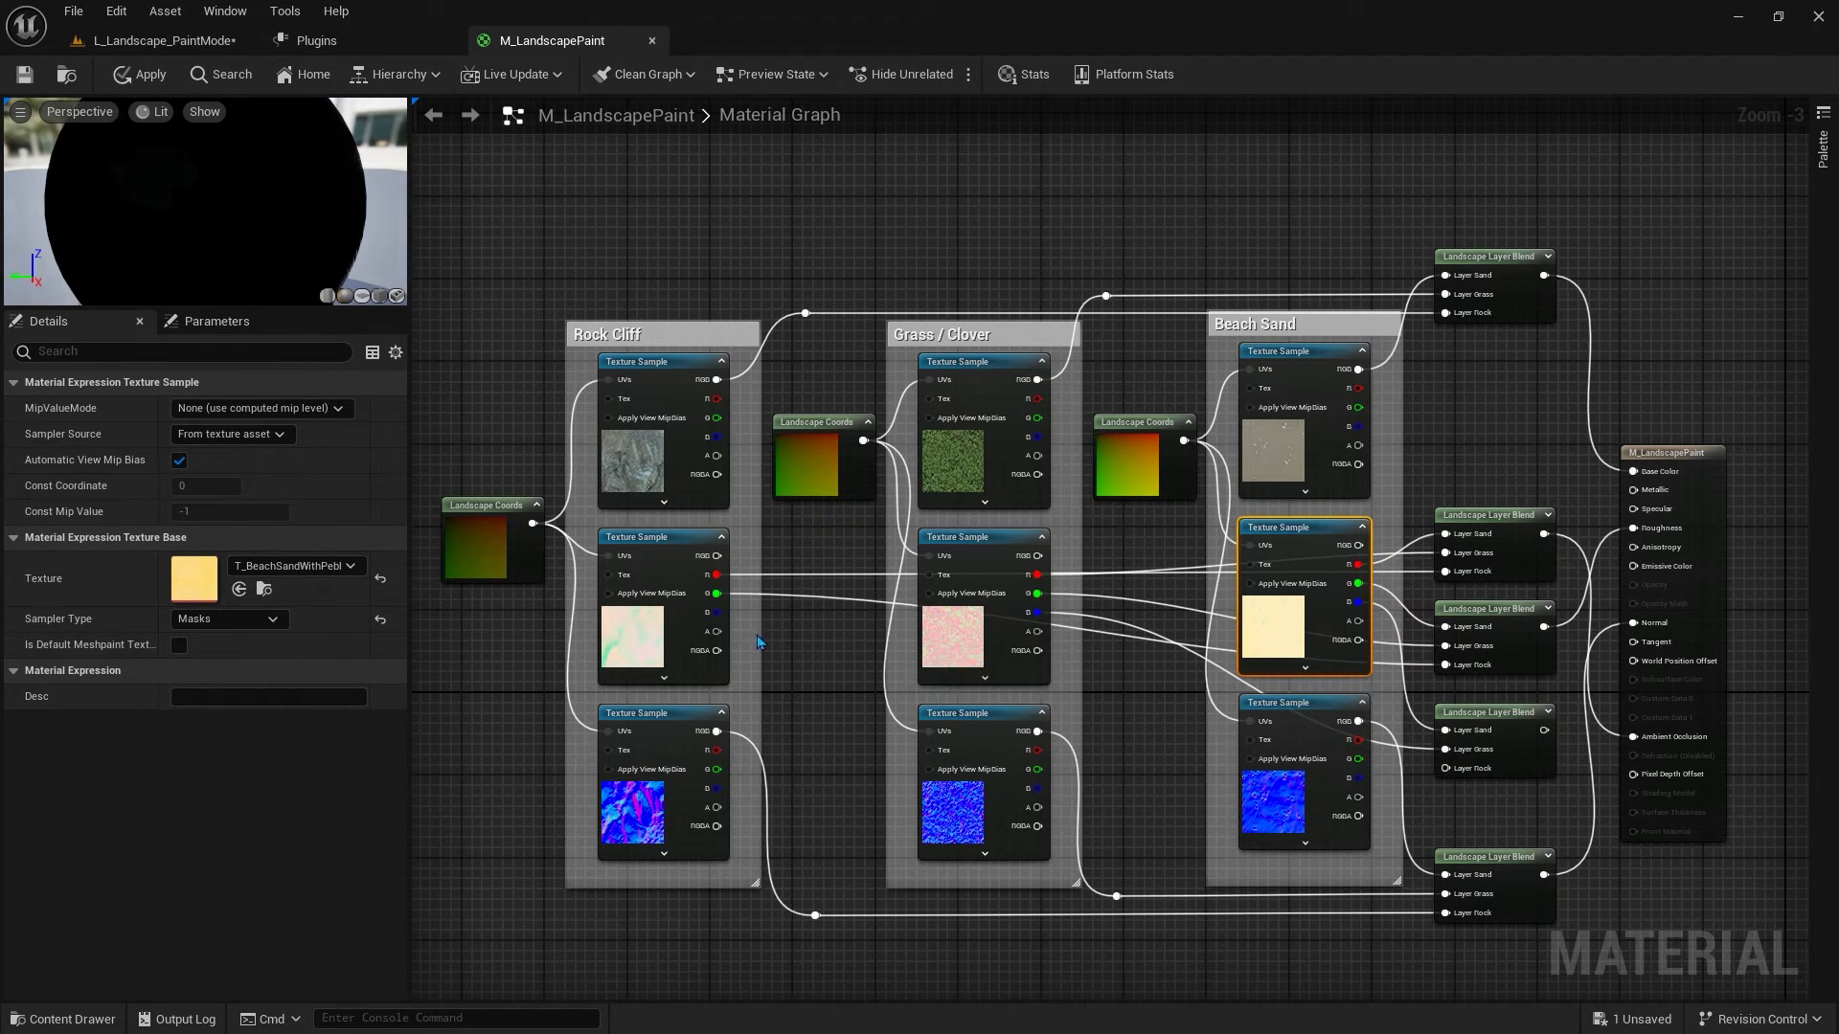
pyautogui.moveTo(716, 612); pyautogui.dragTo(1445, 768)
# Step: Examine the last inputs of the M_LandscapePaint output node for a displacement pin
pyautogui.scroll(5, 1692, 864)
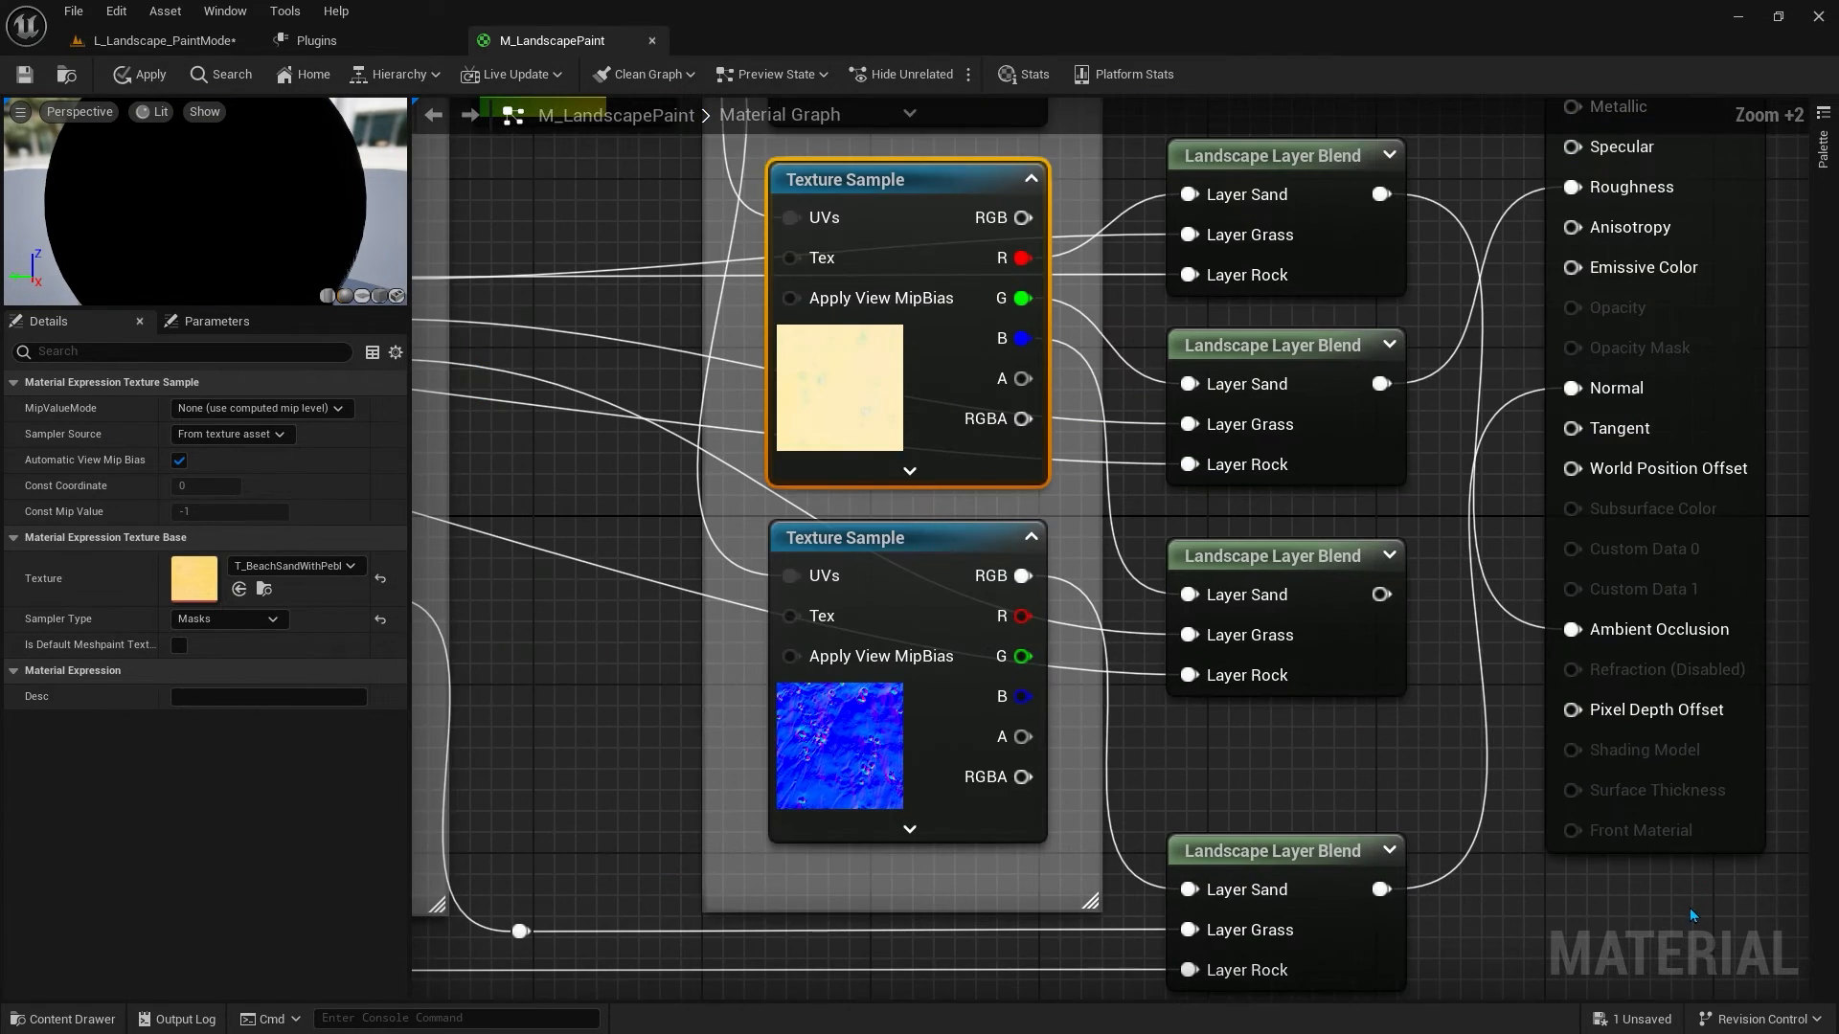
pyautogui.moveTo(1690, 908); pyautogui.dragTo(1266, 795, button='right')
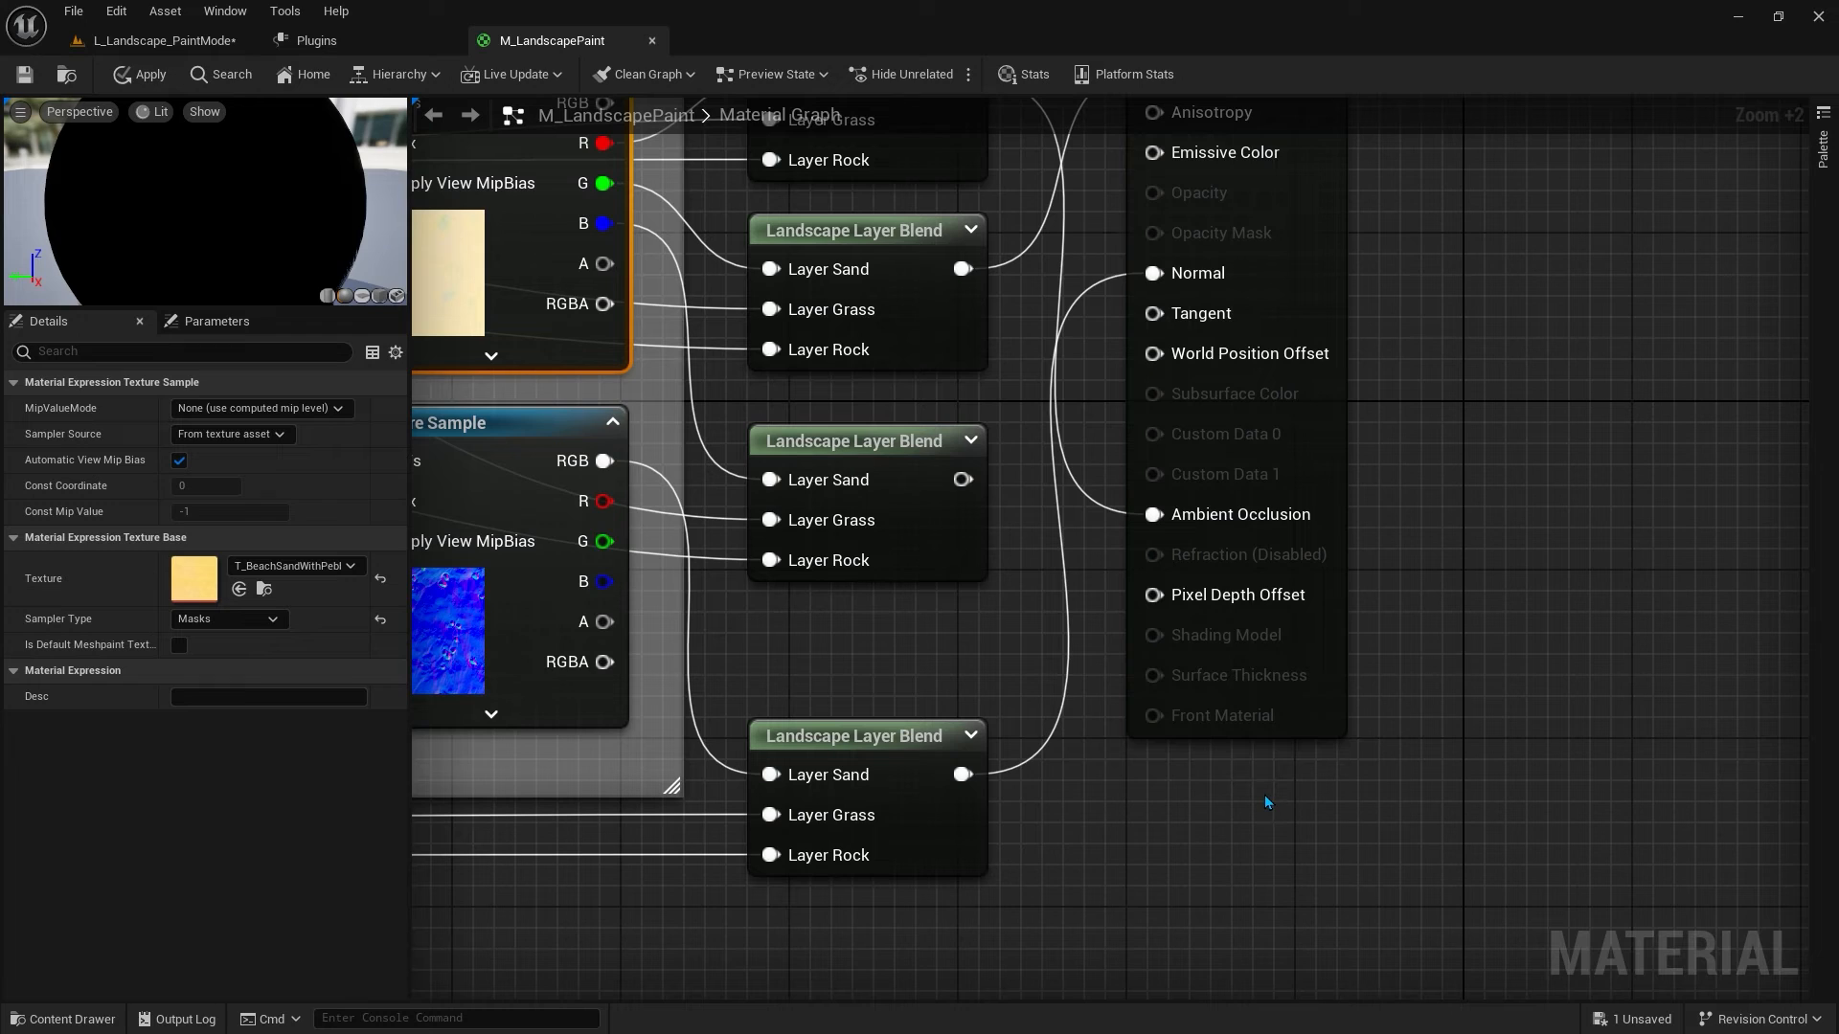
pyautogui.click(1234, 734)
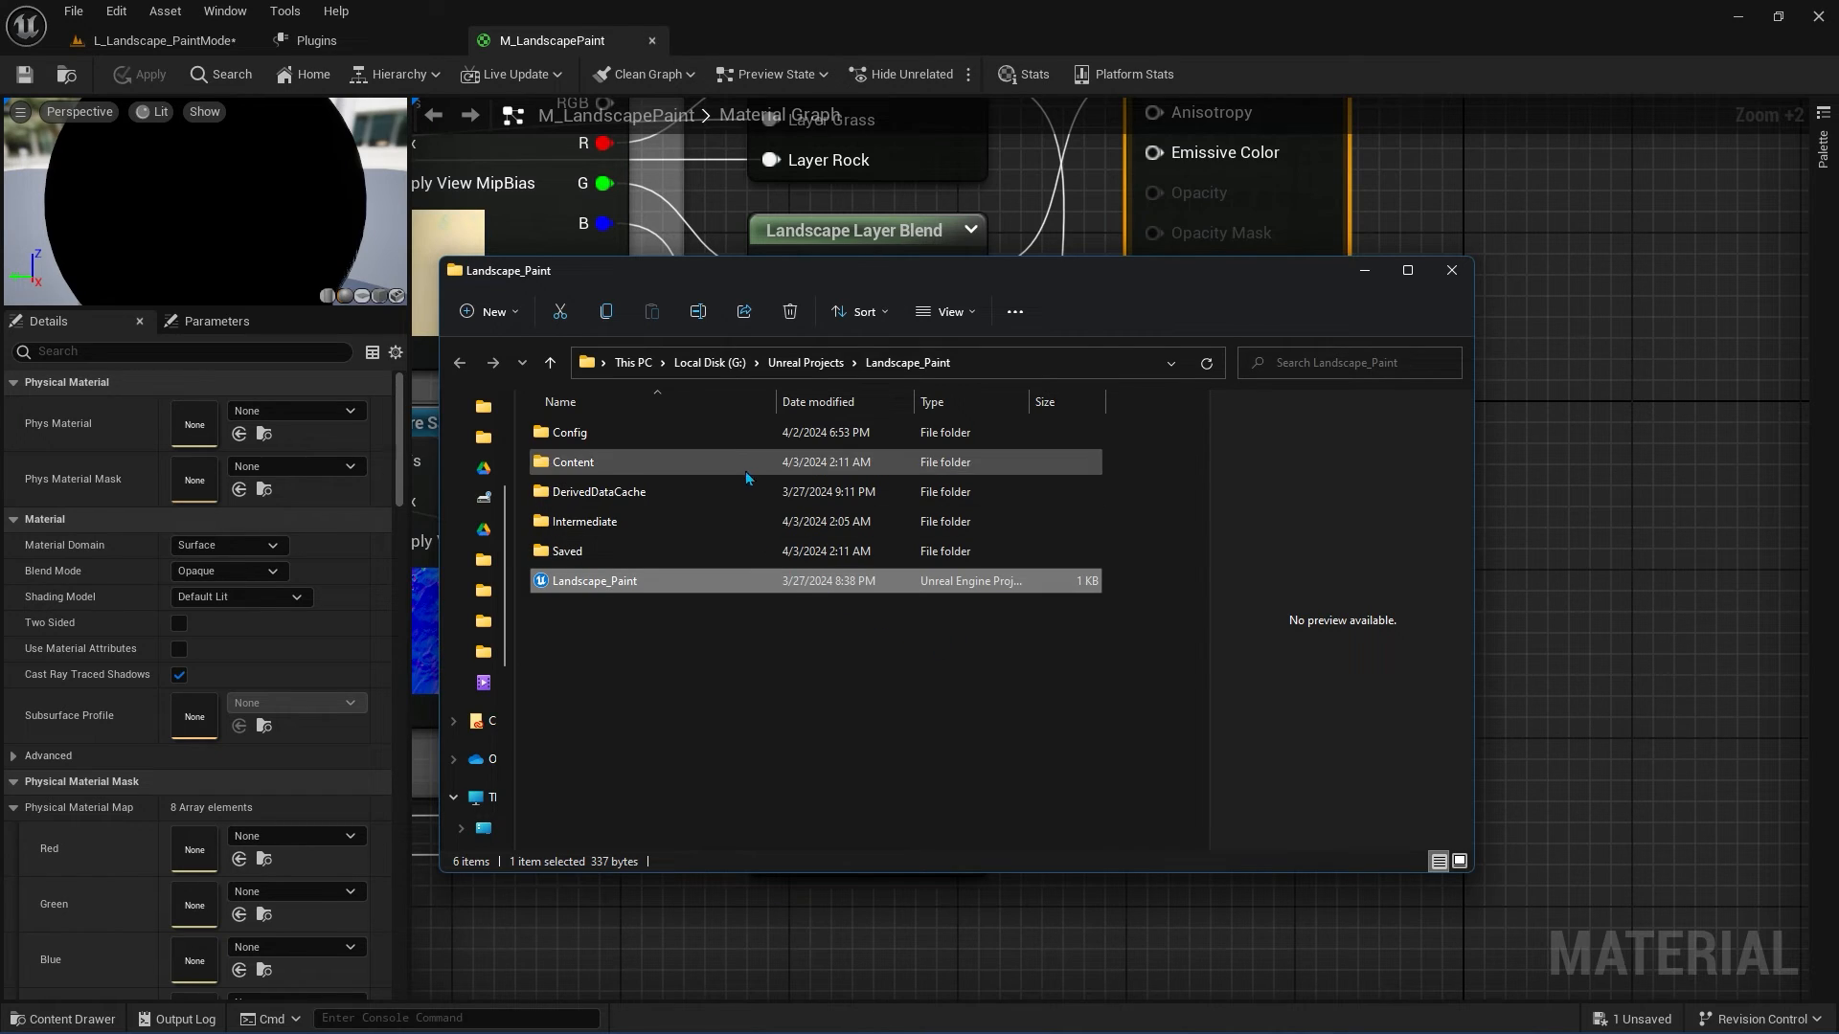
# Step: Open the DefaultEngine configuration file from the Landscape_Paint project's Config folder
pyautogui.doubleClick(722, 434)
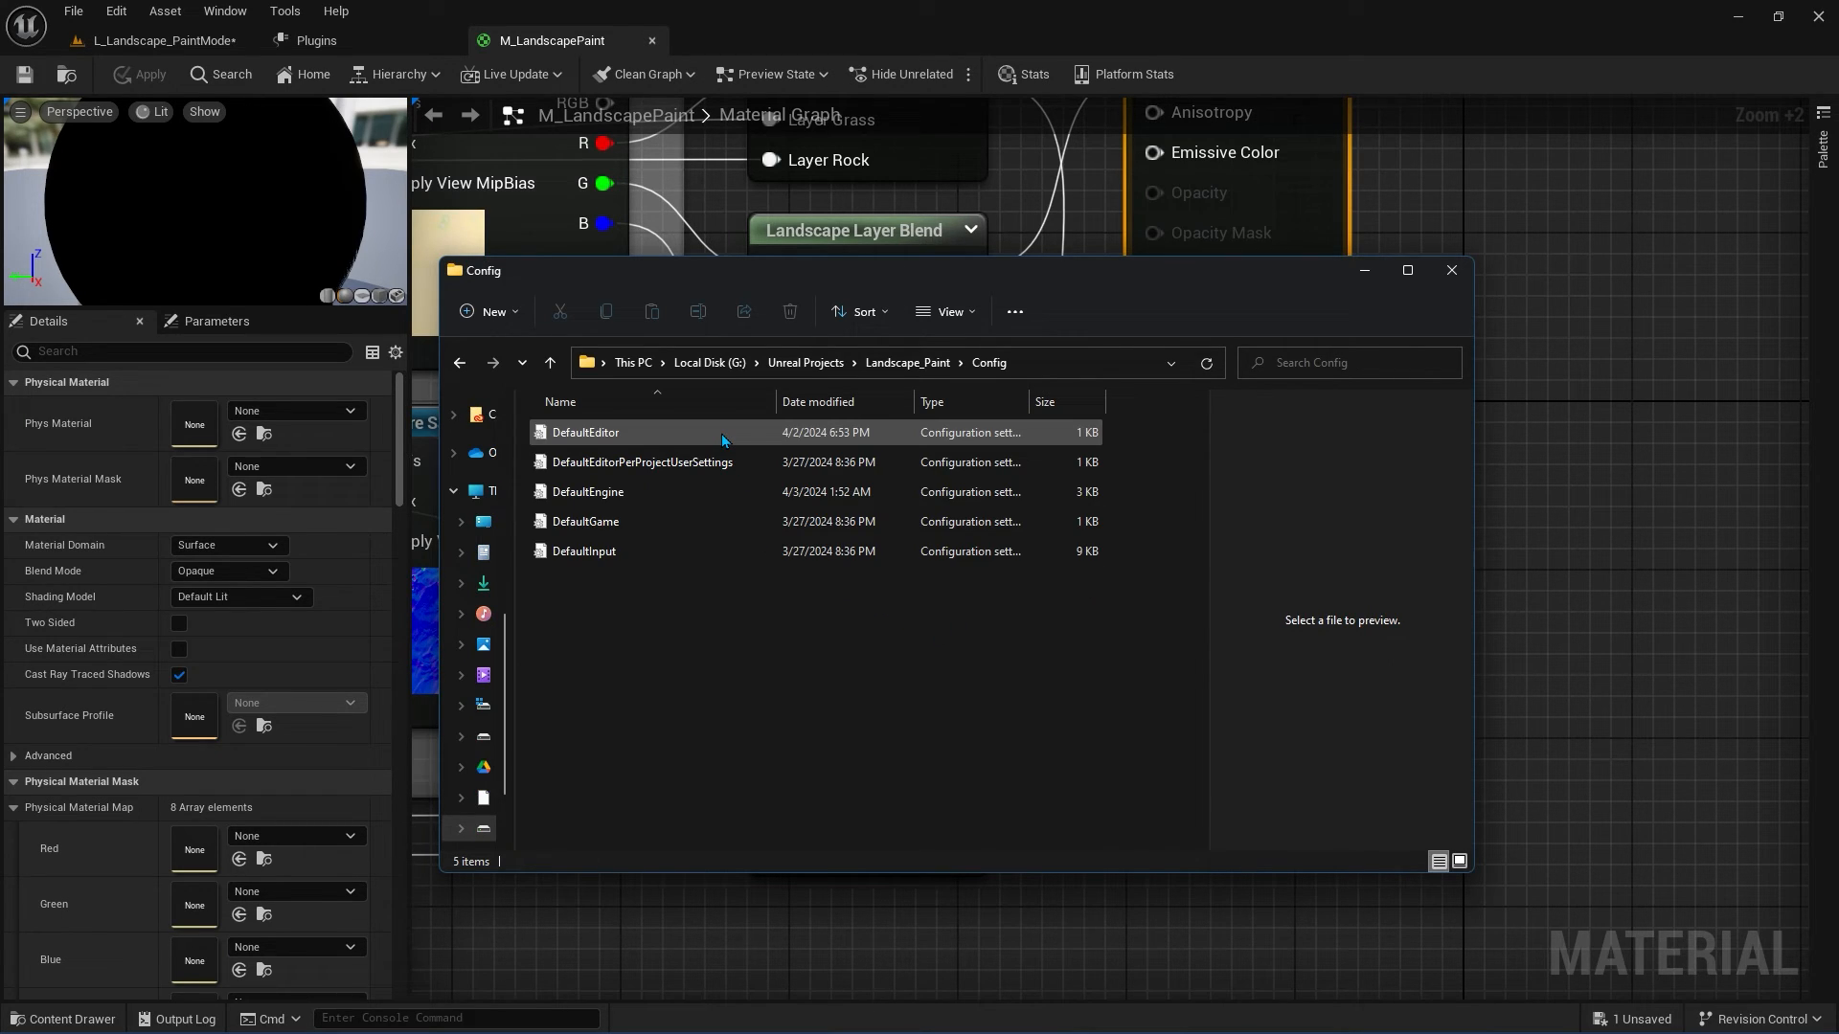
pyautogui.click(654, 498)
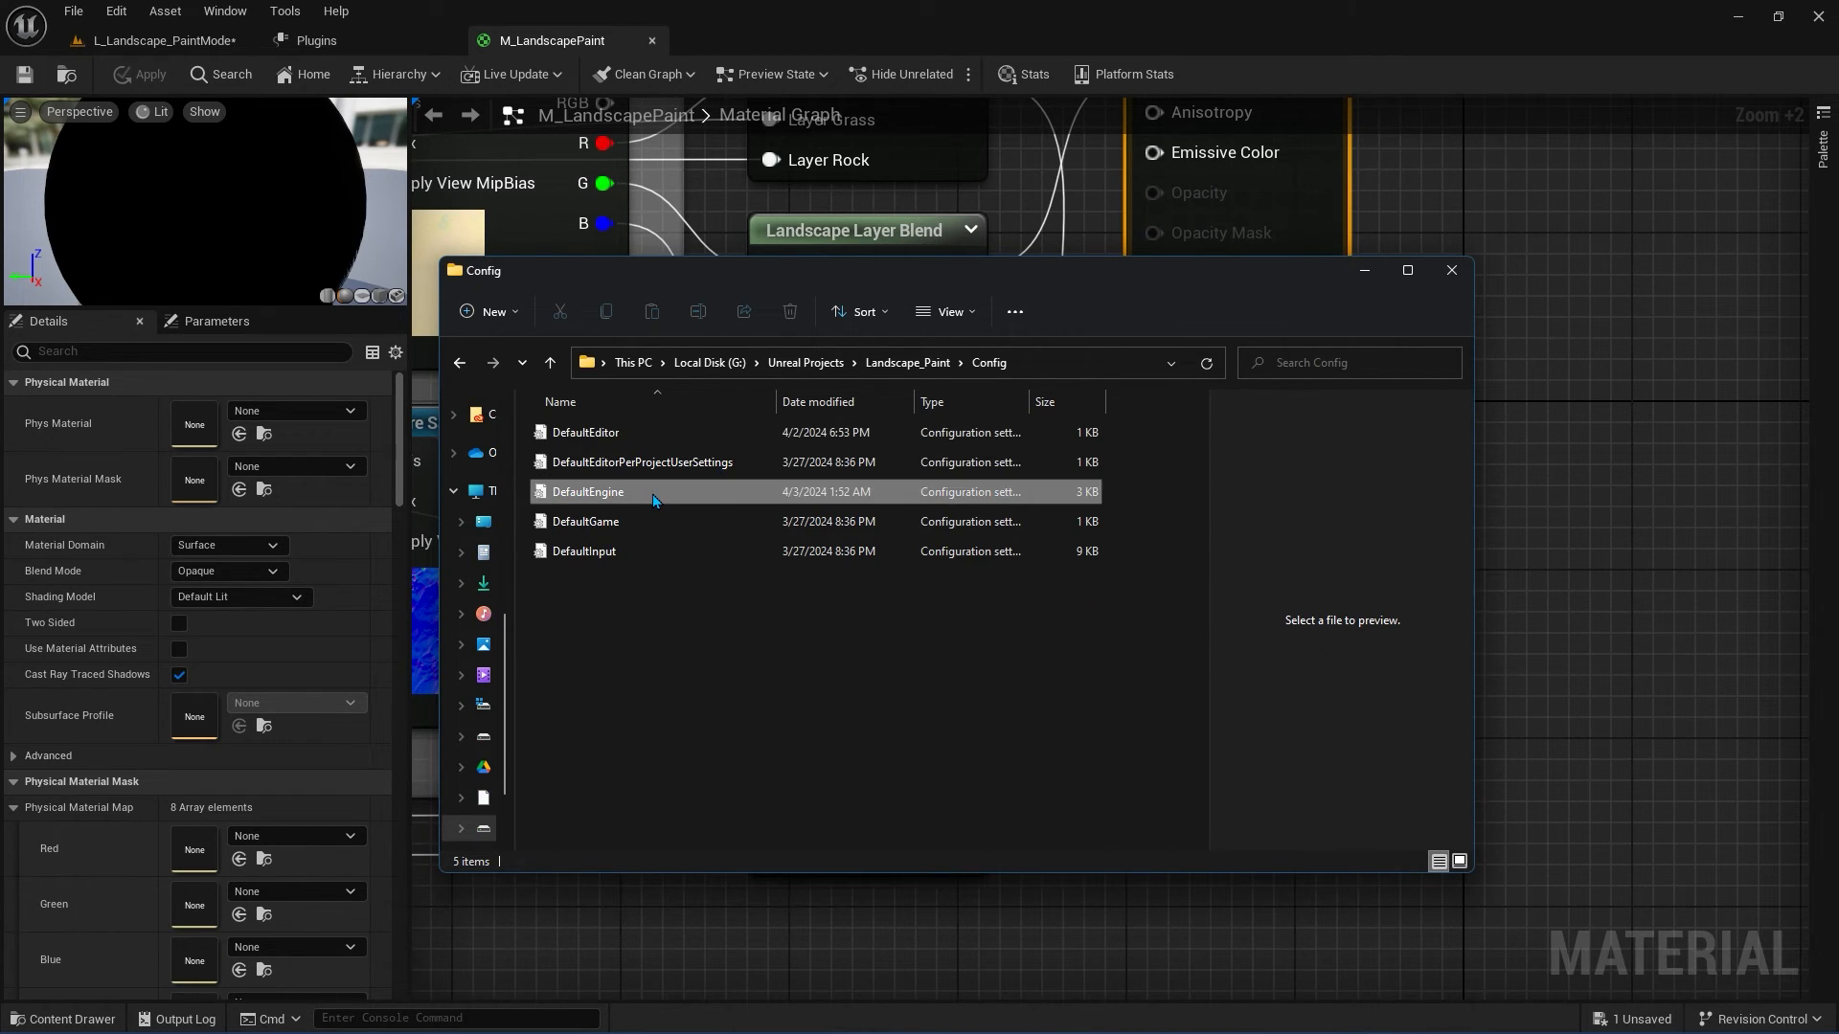
pyautogui.doubleClick(655, 494)
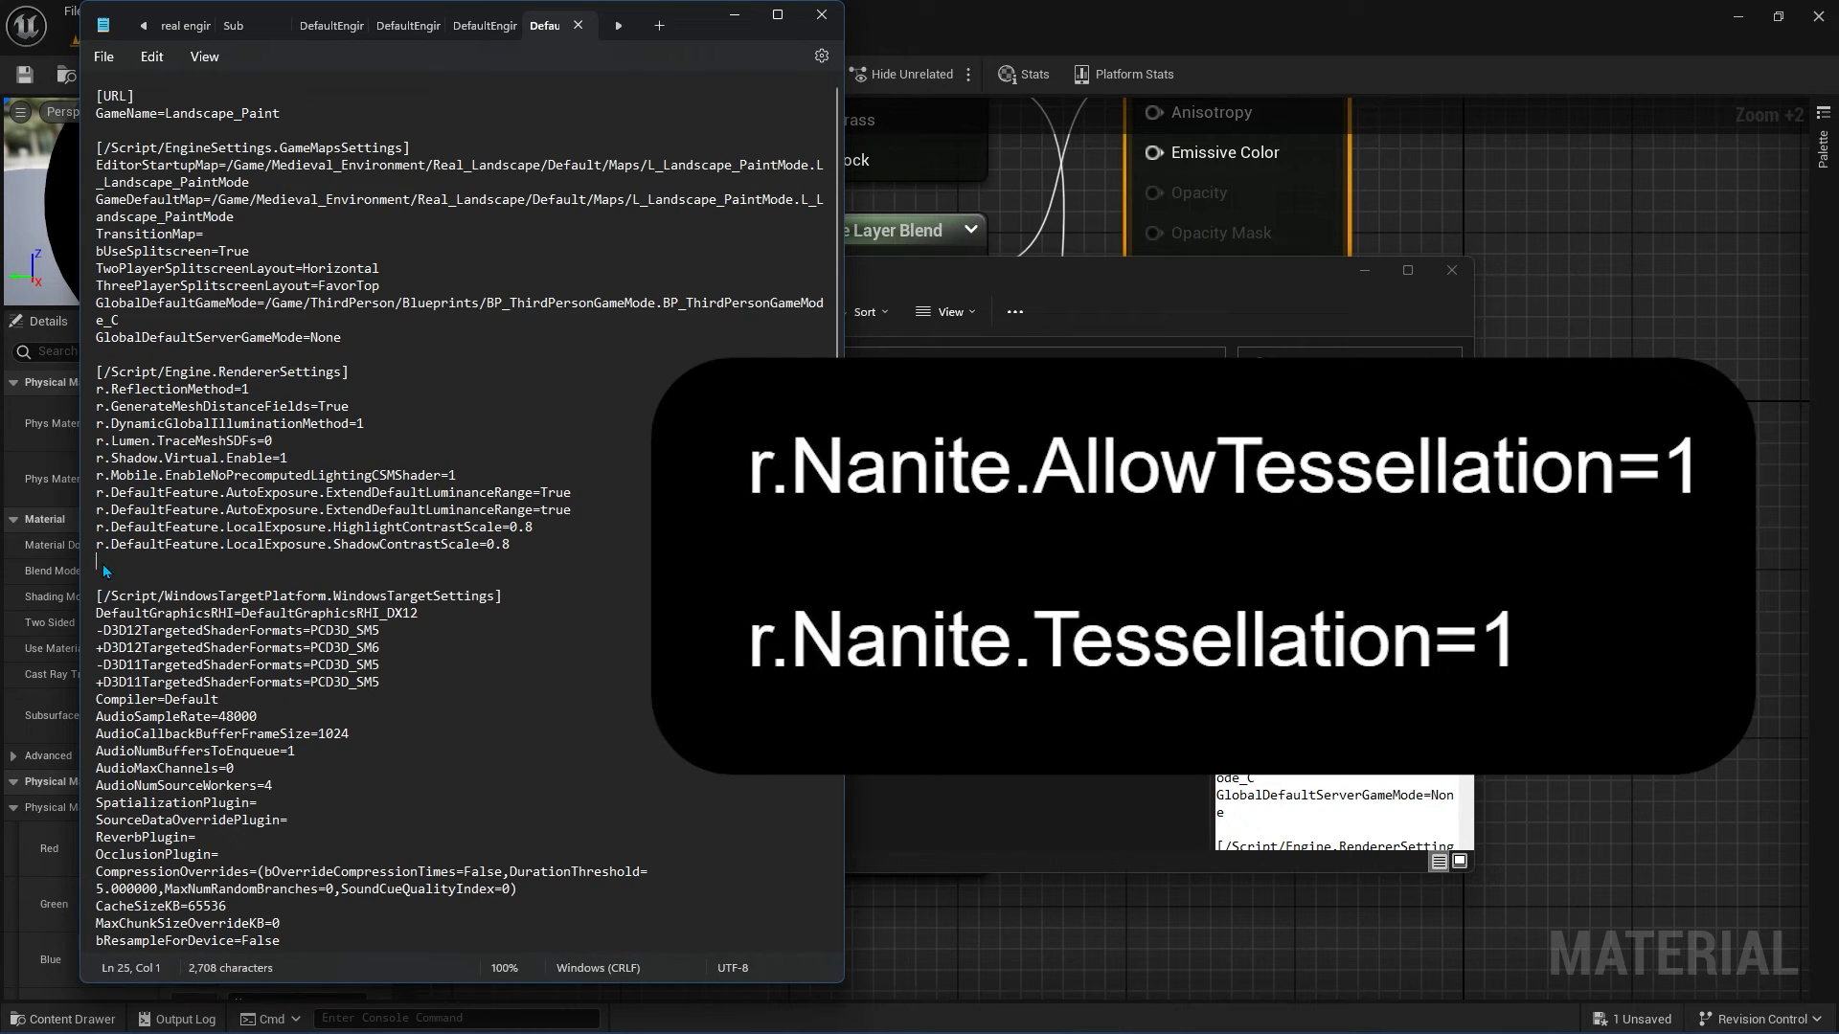
# Step: Add r.Nanite.AllowTessellation=1 and r.Nanite.Tessellation=1 under the renderer settings, then save and close the DefaultEngine file
pyautogui.write('r.Nanite.AllowTessellation=1 r.Nanite.Tessellation=1')
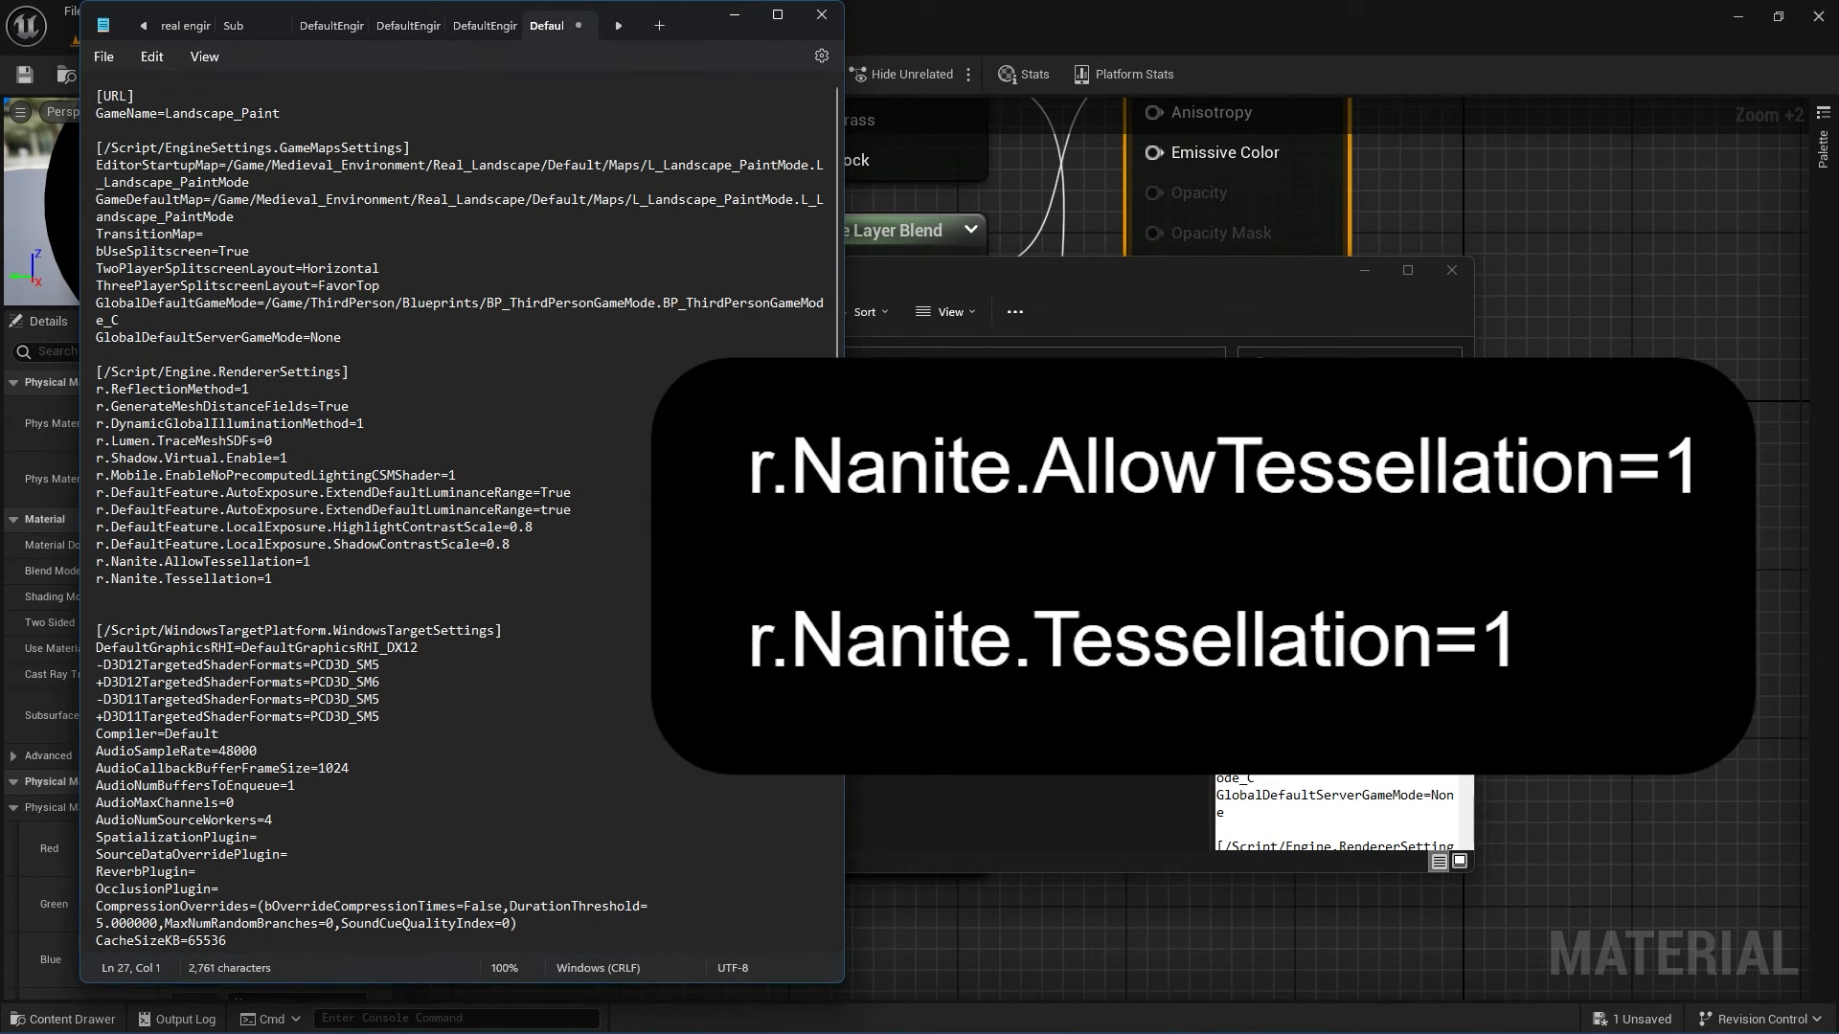
pyautogui.press('Down')
pyautogui.click(105, 57)
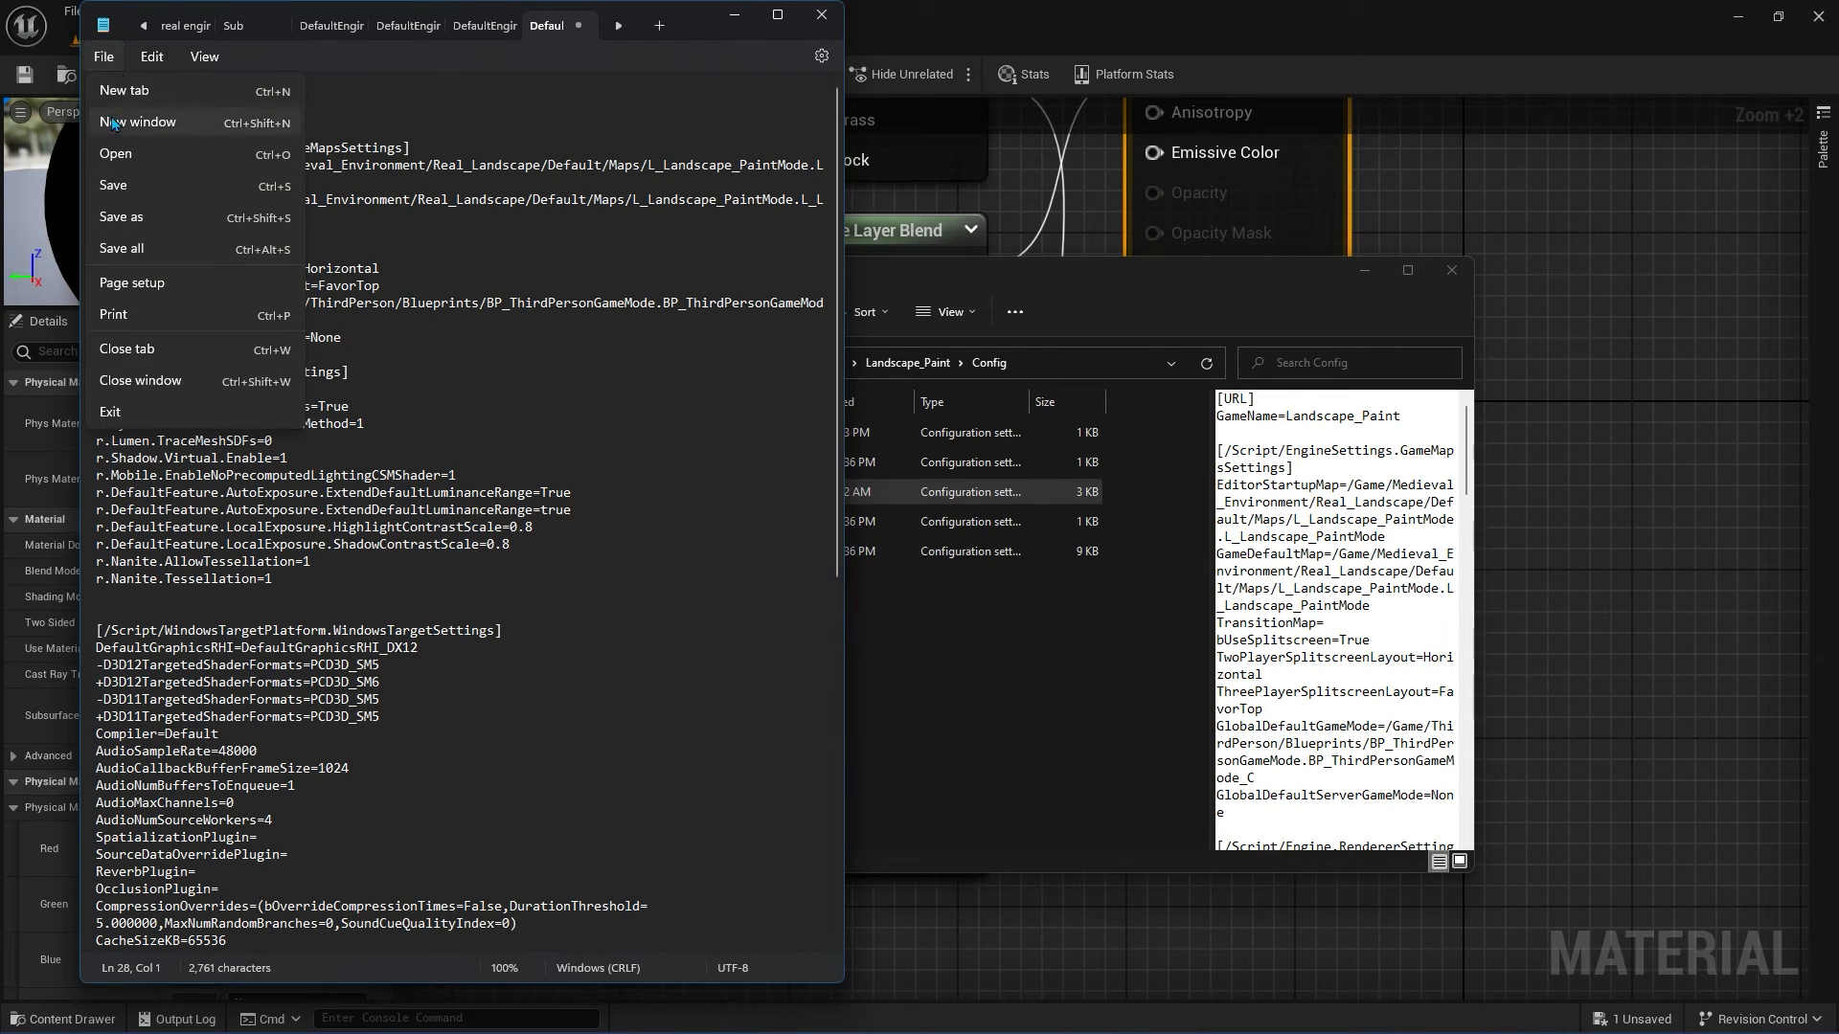
pyautogui.click(264, 185)
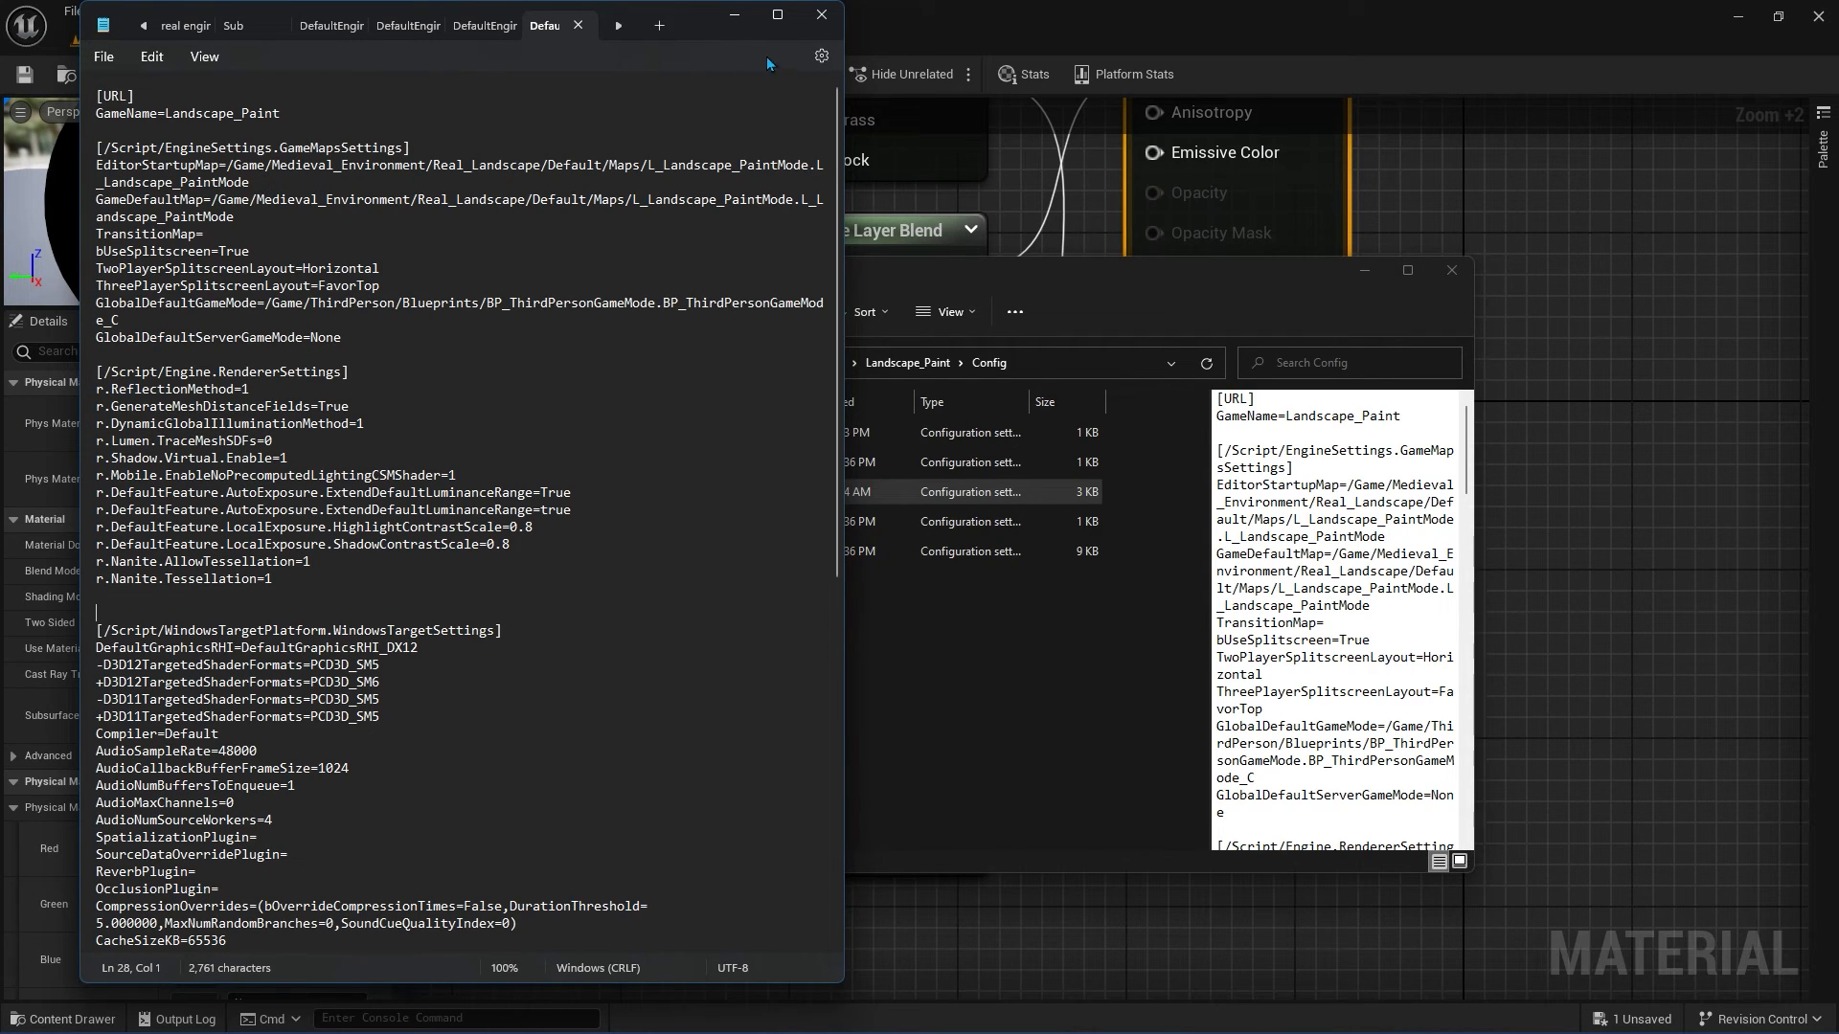
pyautogui.click(822, 16)
# Step: Close the Unreal Editor for a restart, saving the L_Landscape_PaintMode level
pyautogui.click(1826, 17)
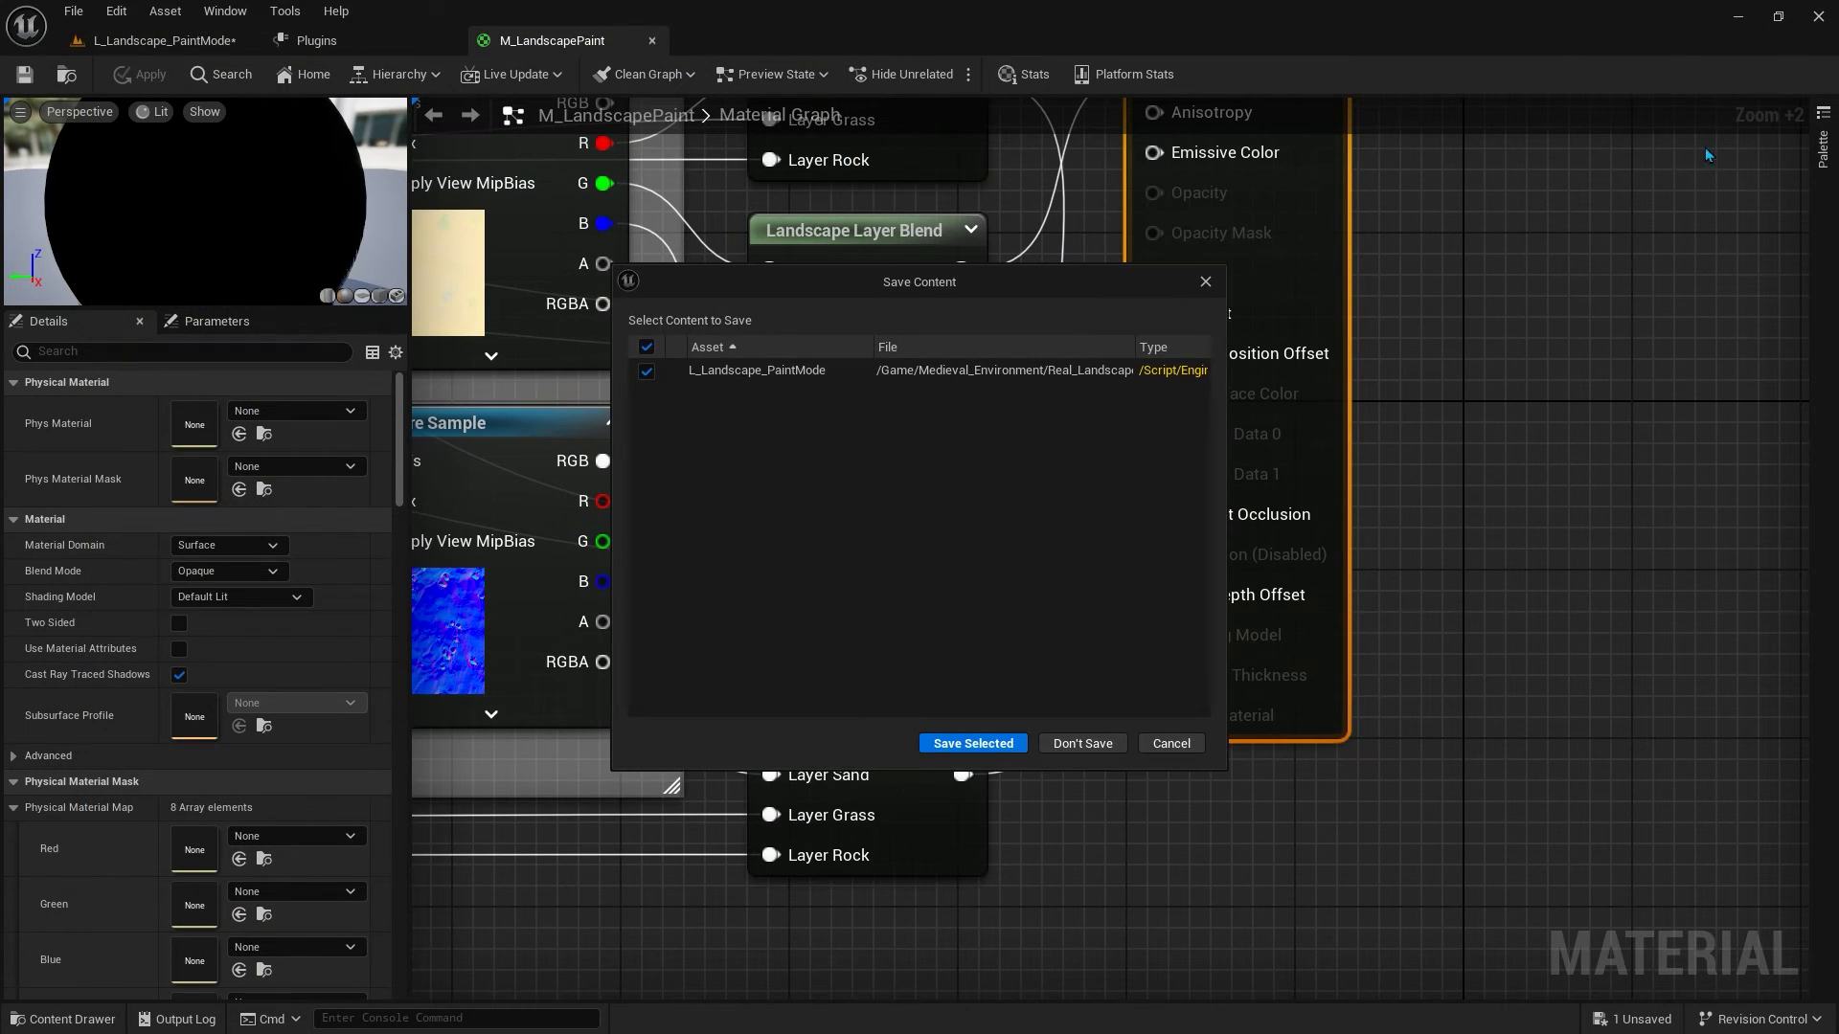
pyautogui.click(992, 745)
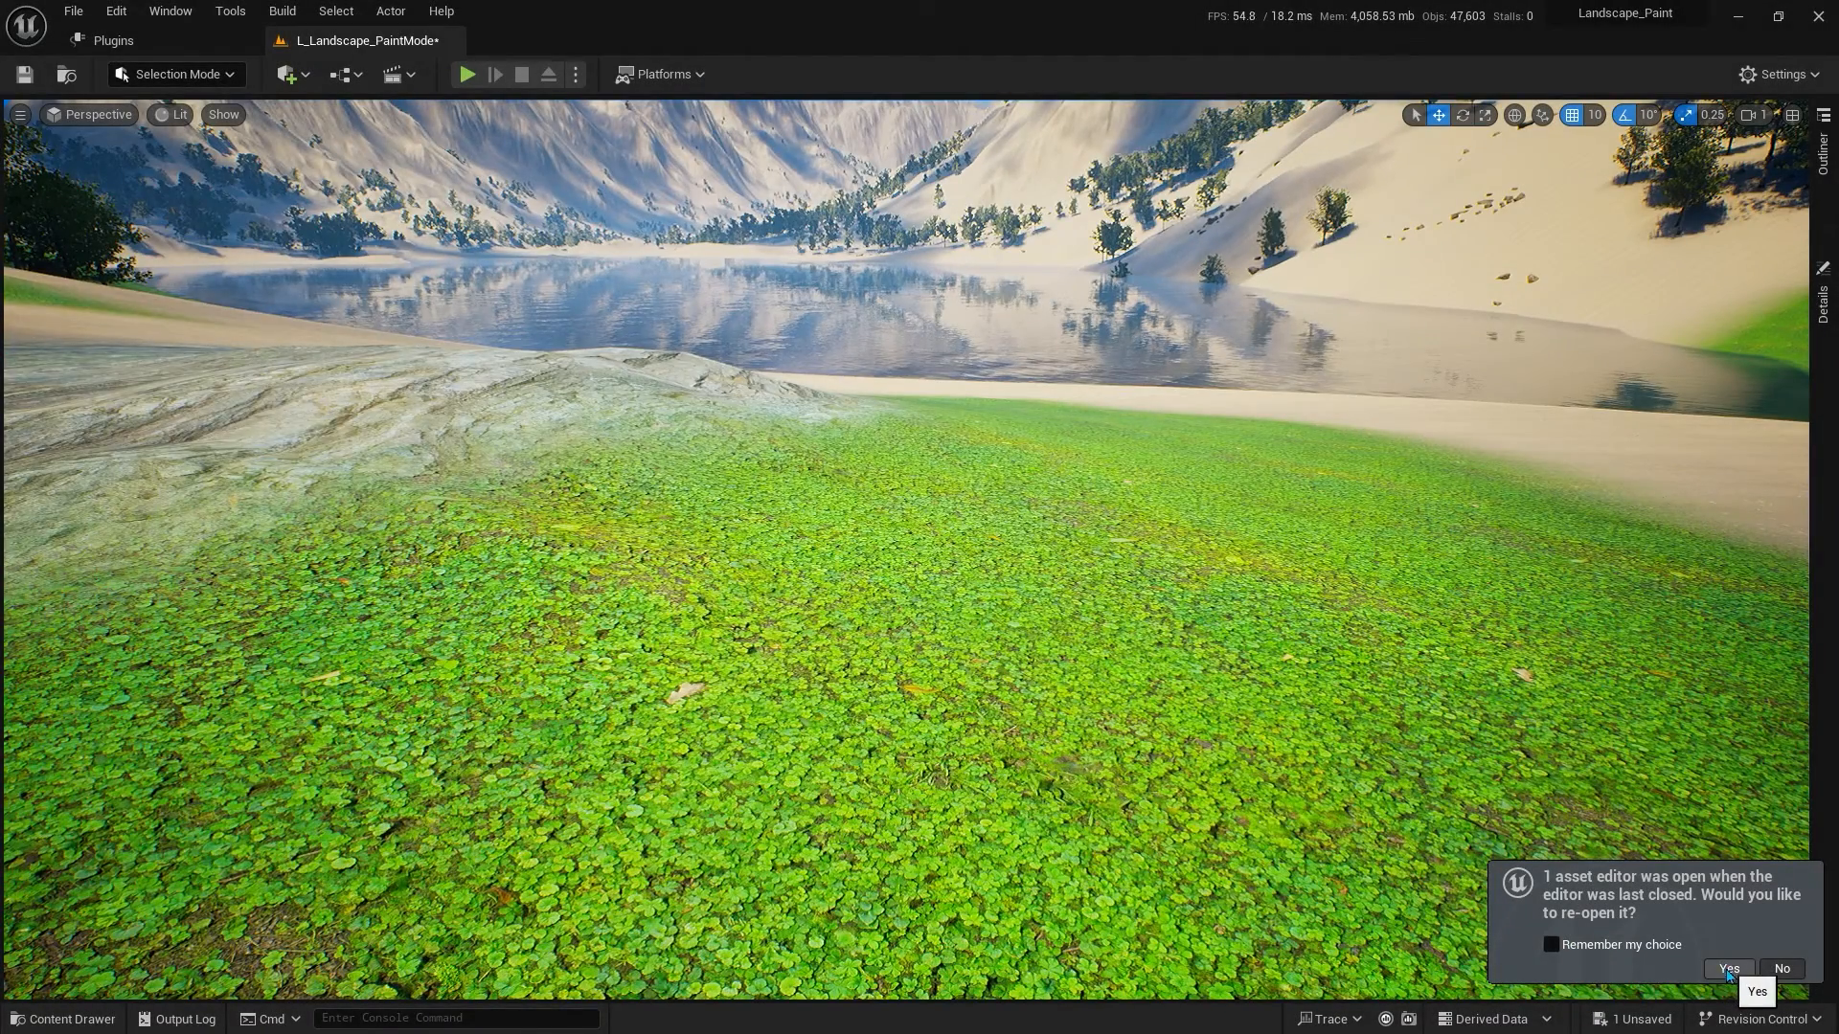
# Step: Reopen the M_LandscapePaint material and connect the duplicated Landscape Layer Blend's output to the Displacement input
pyautogui.click(1729, 968)
pyautogui.moveTo(1726, 969); pyautogui.dragTo(1547, 469, button='right')
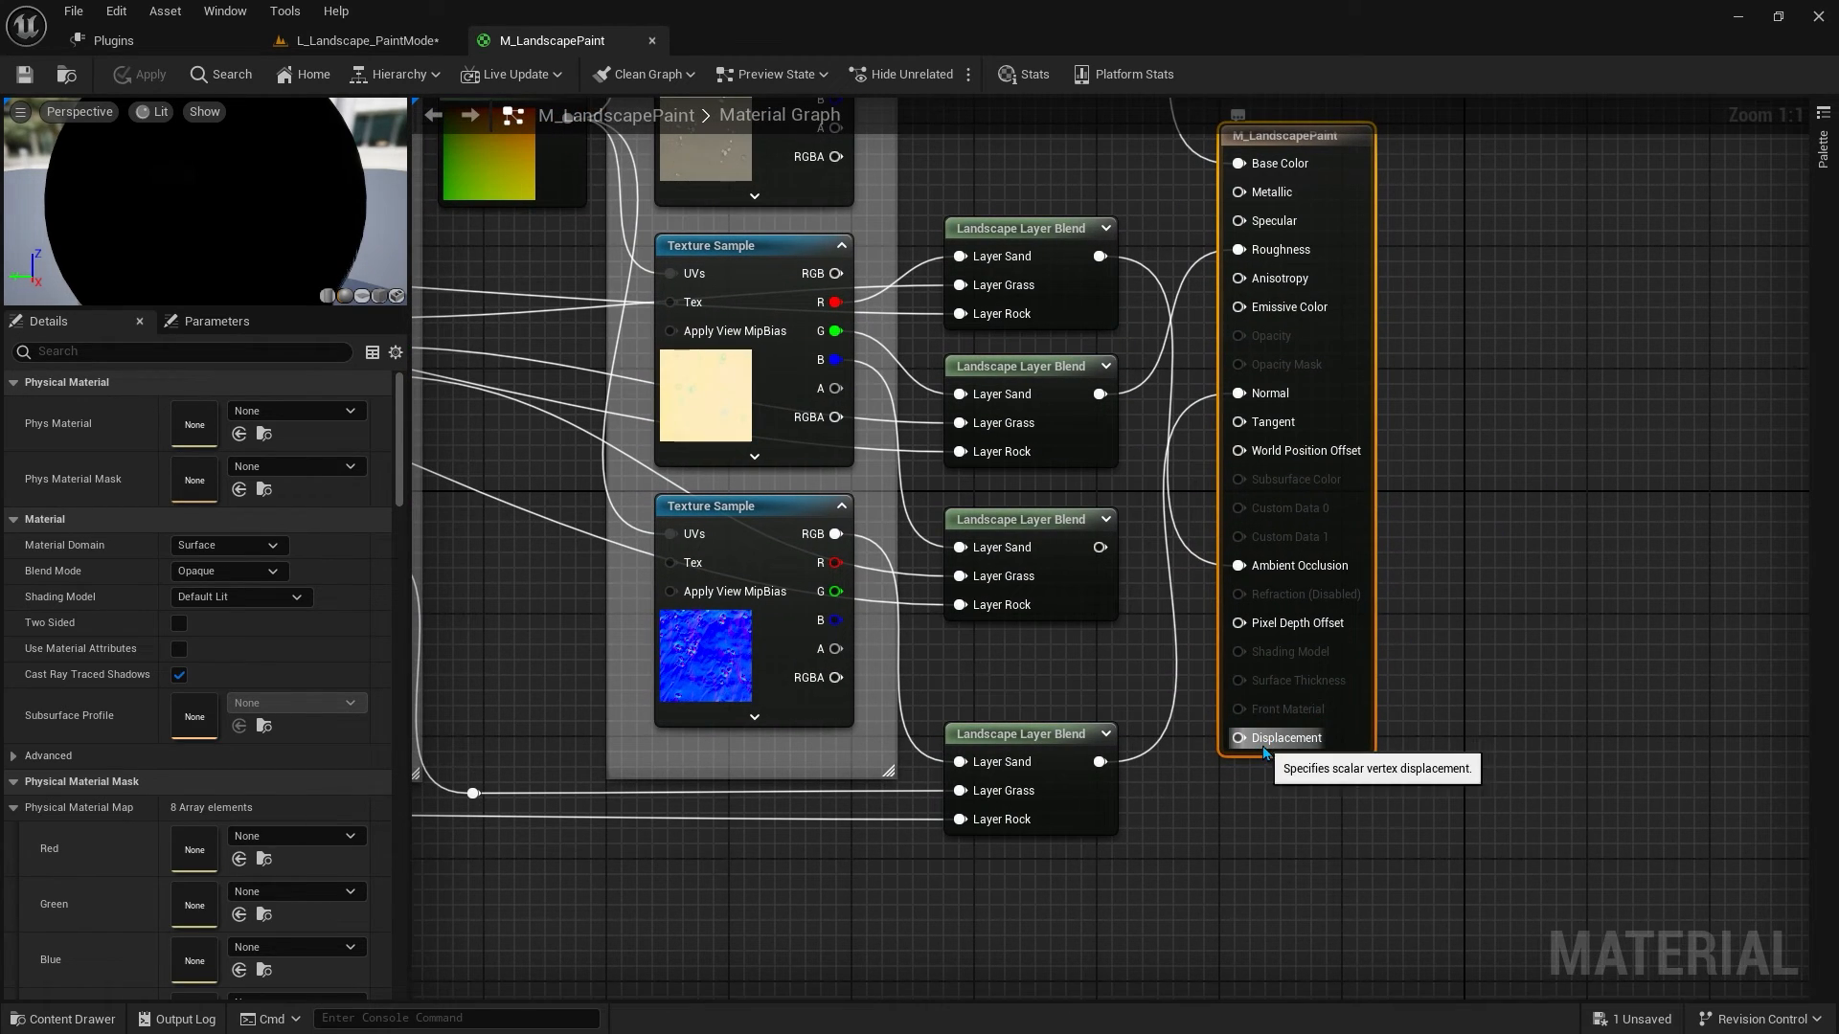
pyautogui.moveTo(1099, 548); pyautogui.dragTo(1250, 752)
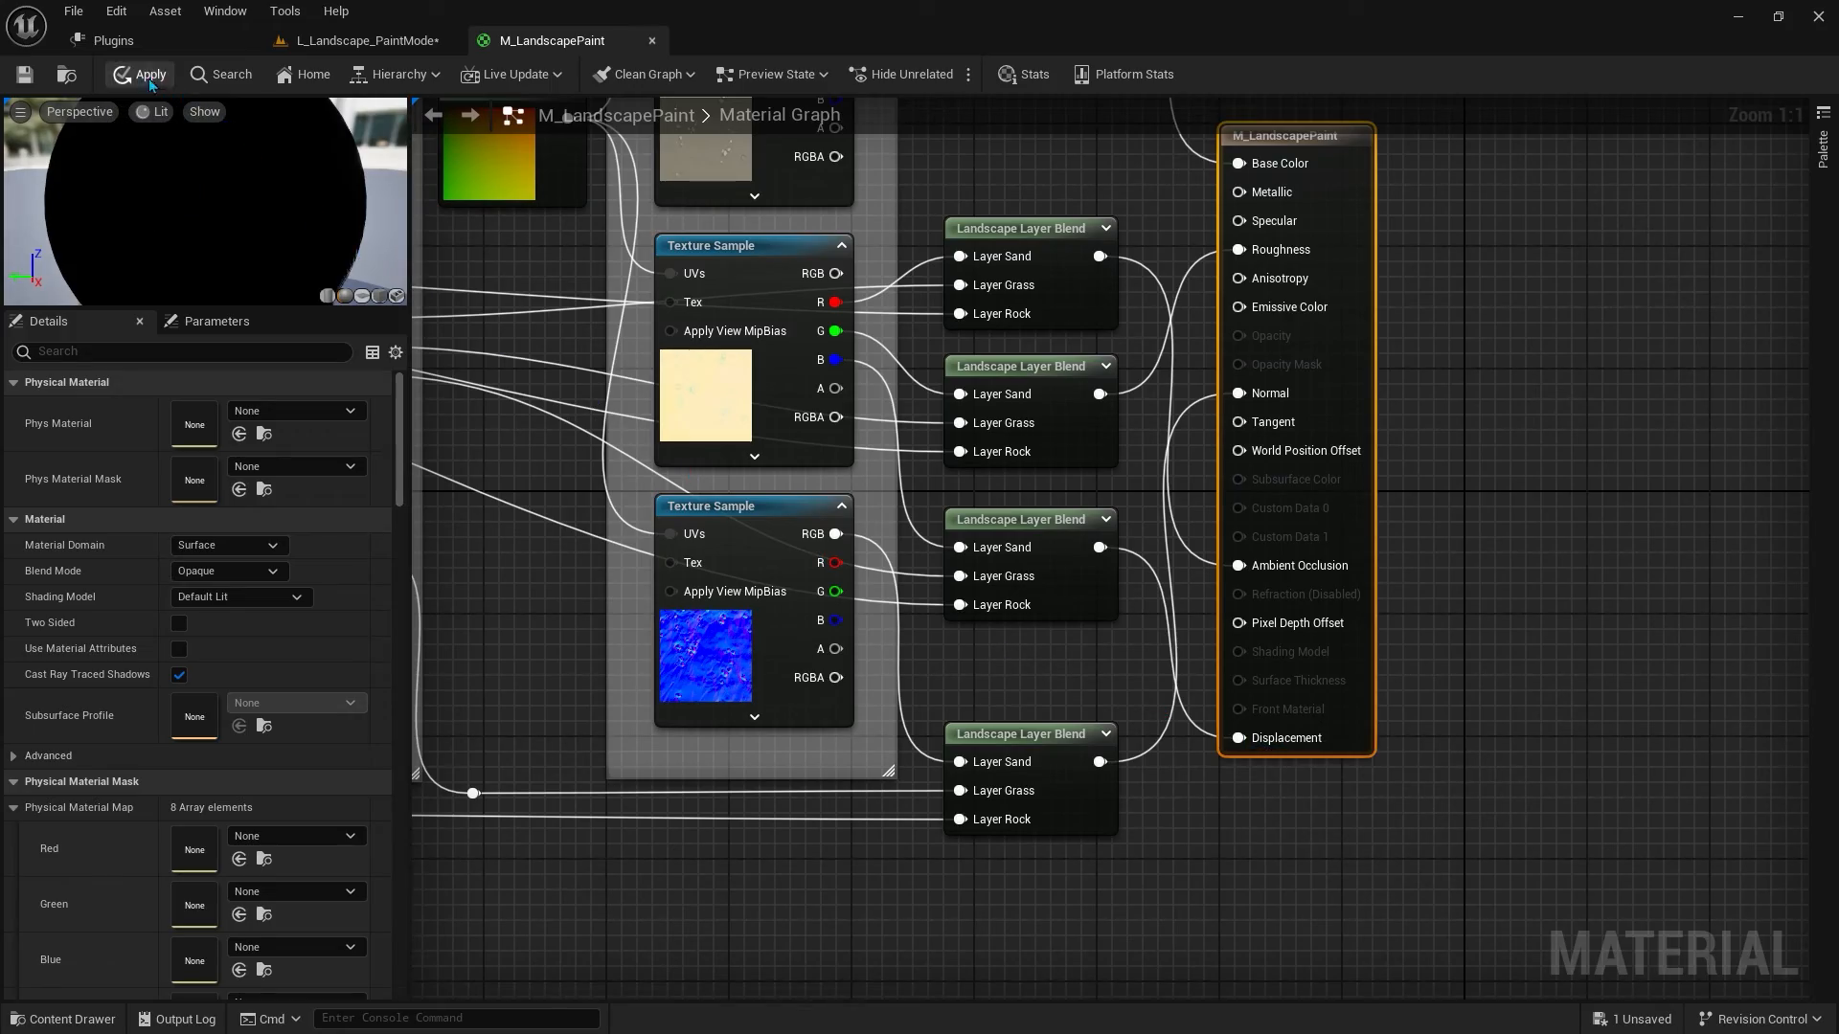
# Step: Inspect the pebbled sand area of the landscape in the L_Landscape_PaintMode level
pyautogui.click(369, 44)
pyautogui.press('d')
pyautogui.moveTo(705, 572); pyautogui.dragTo(728, 573, button='right')
pyautogui.press('a')
pyautogui.press('d')
pyautogui.press('d')
pyautogui.press('q')
pyautogui.press('a')
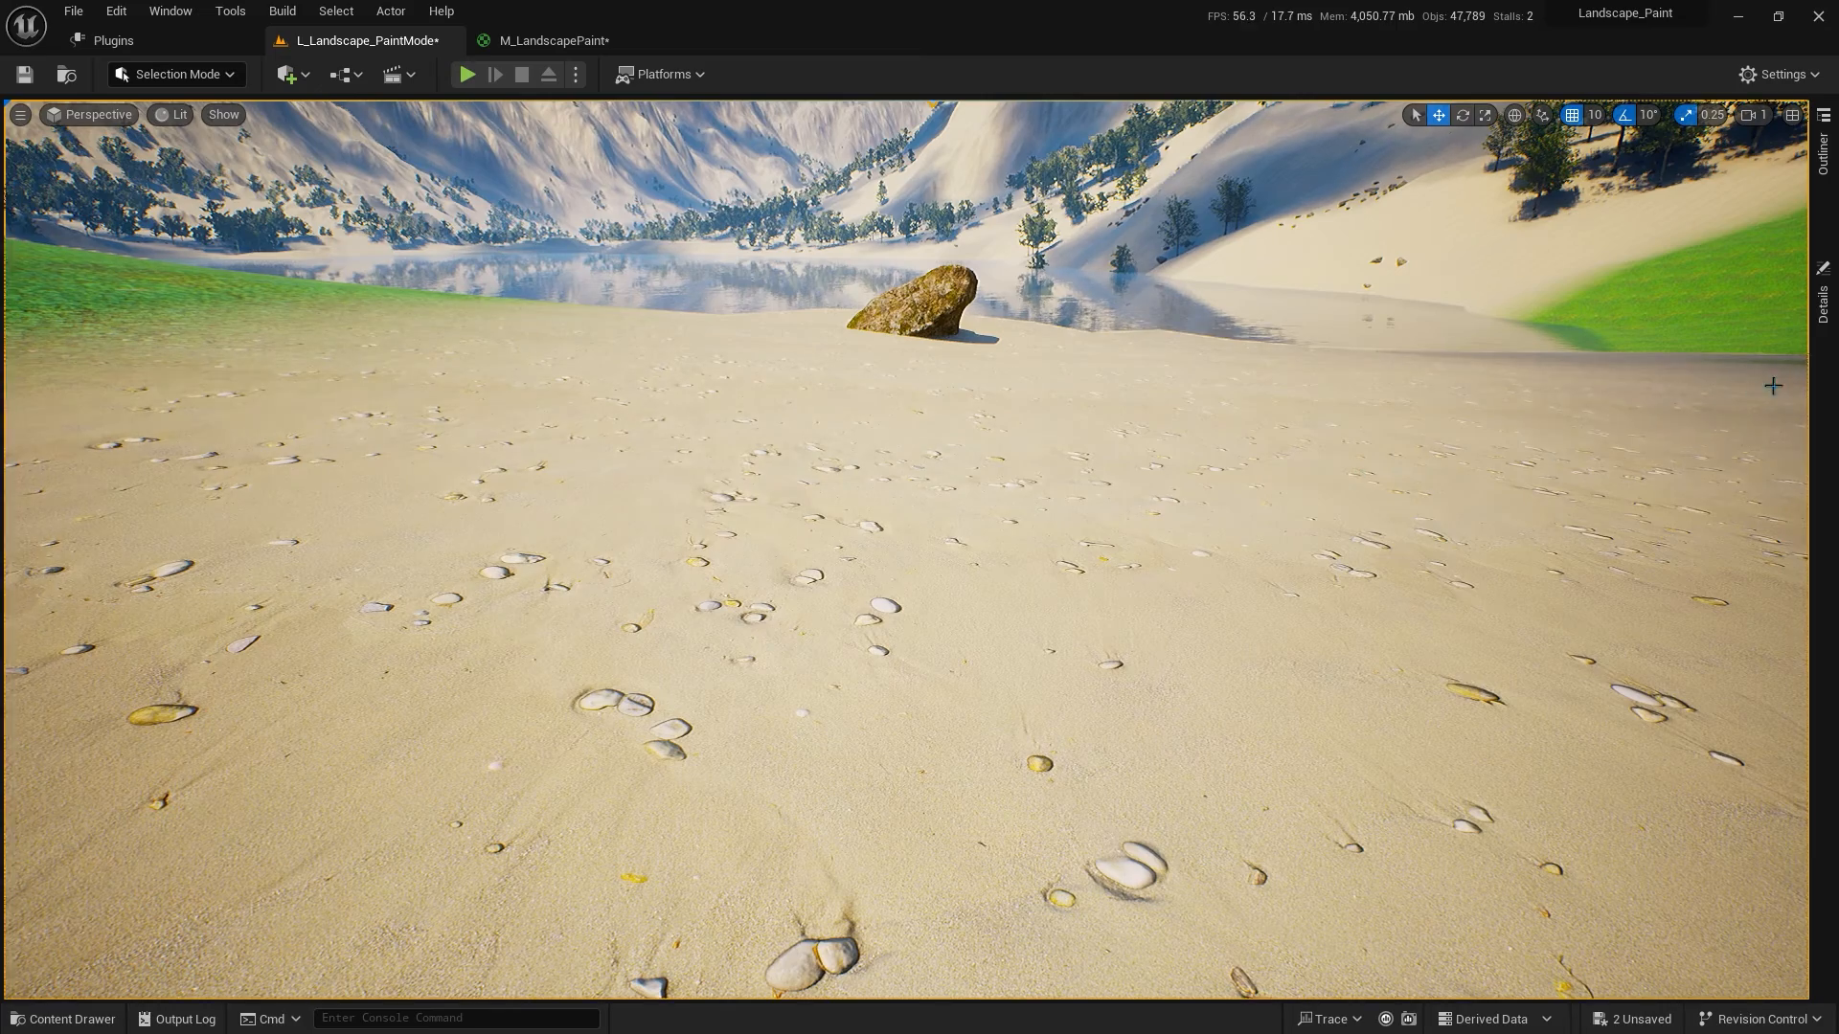
# Step: Enable Nanite on the landscape and build its Nanite data
pyautogui.click(1823, 299)
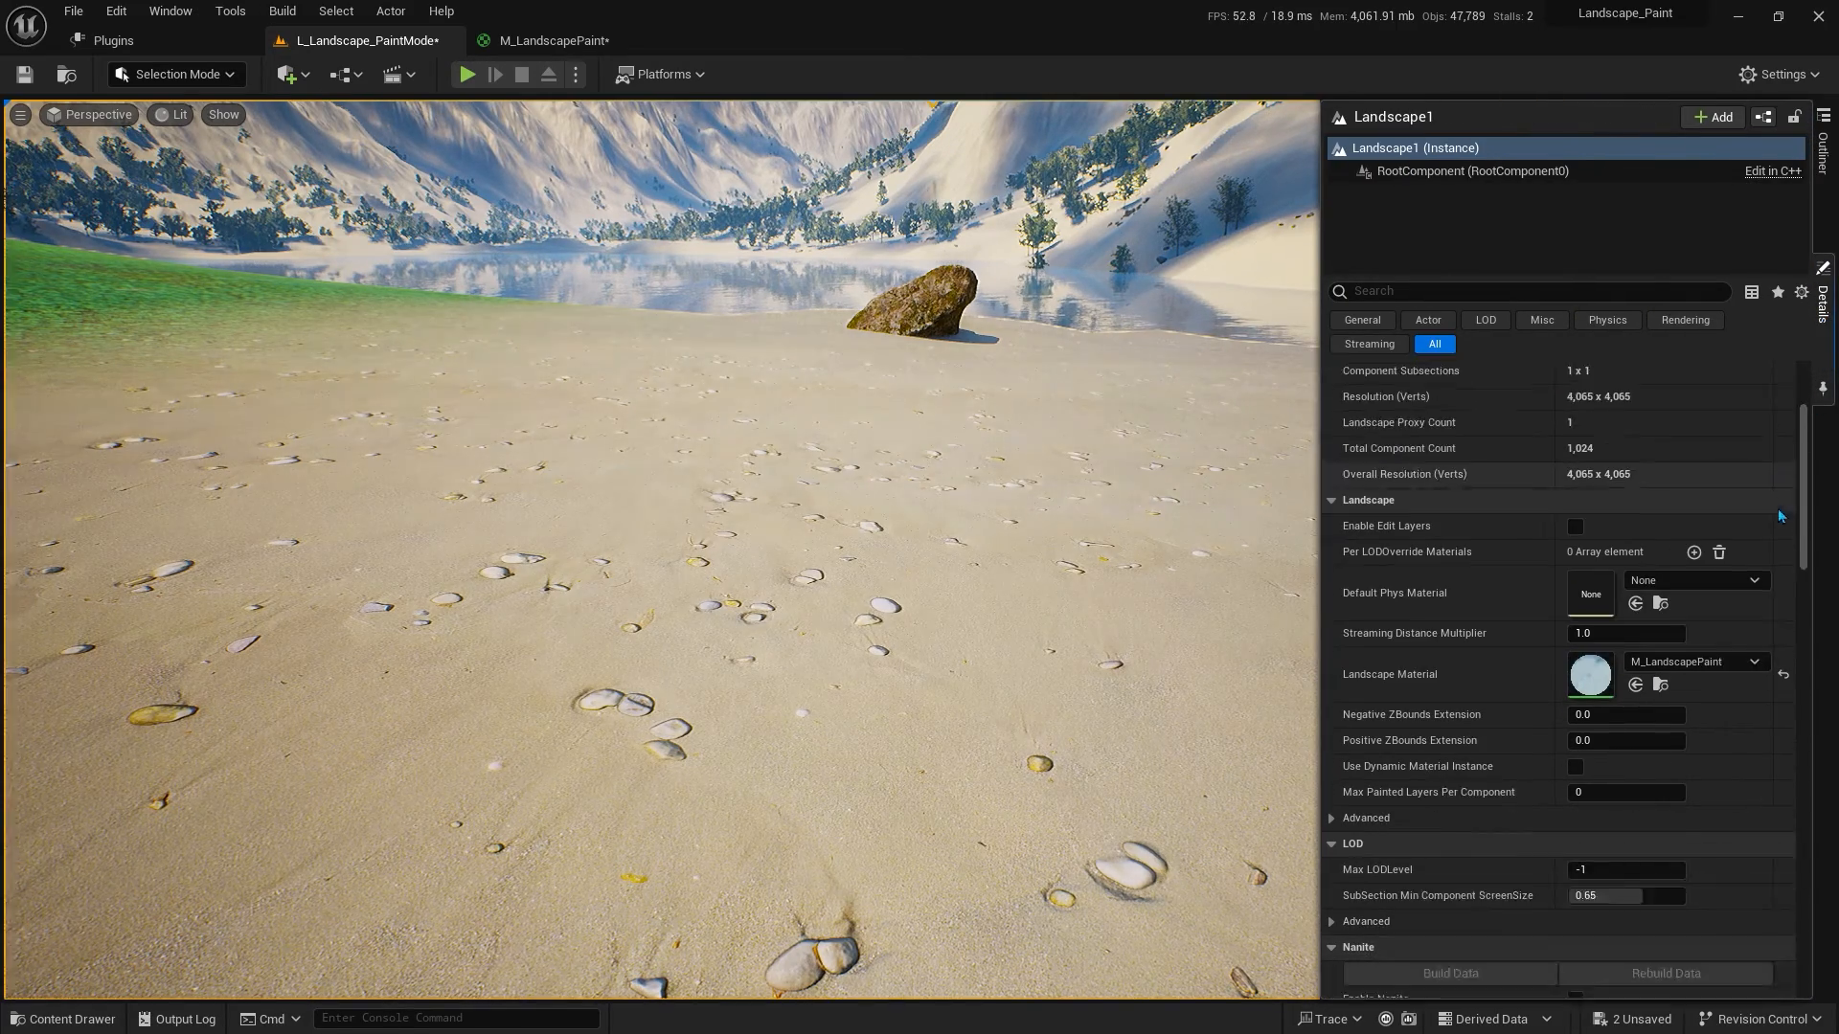
pyautogui.scroll(-6, 1767, 536)
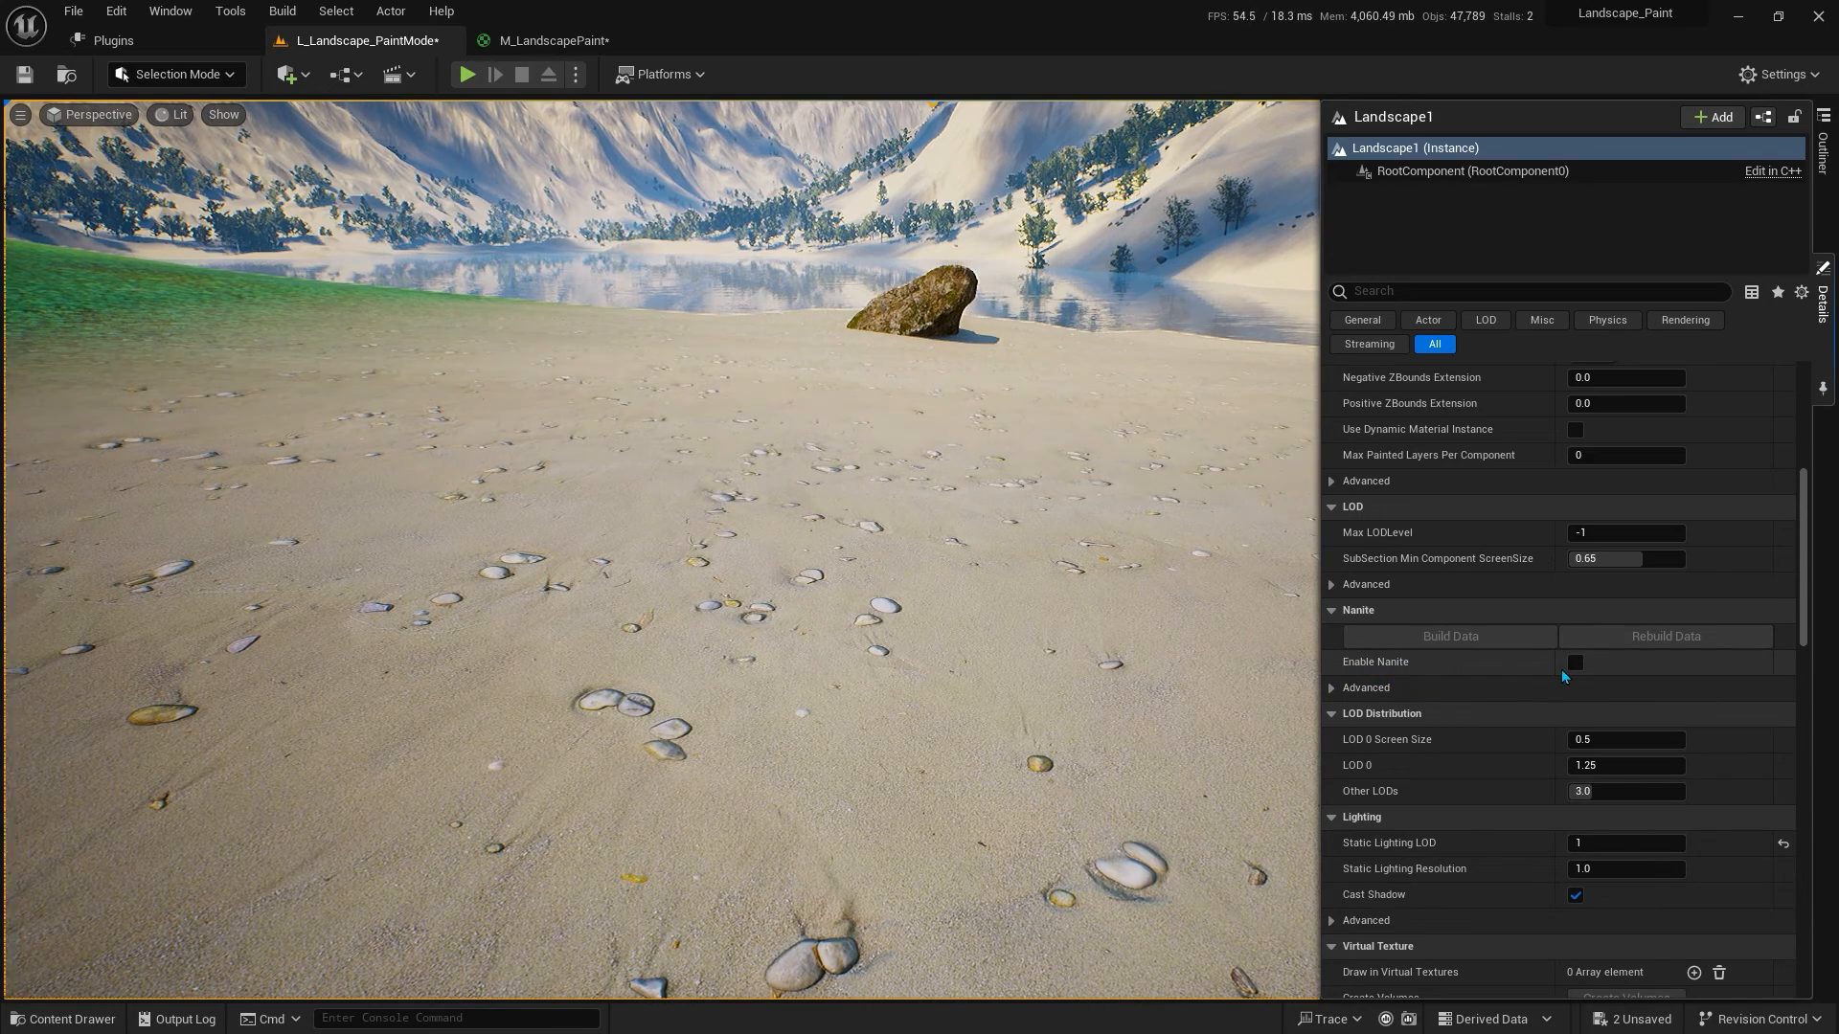
pyautogui.click(1575, 663)
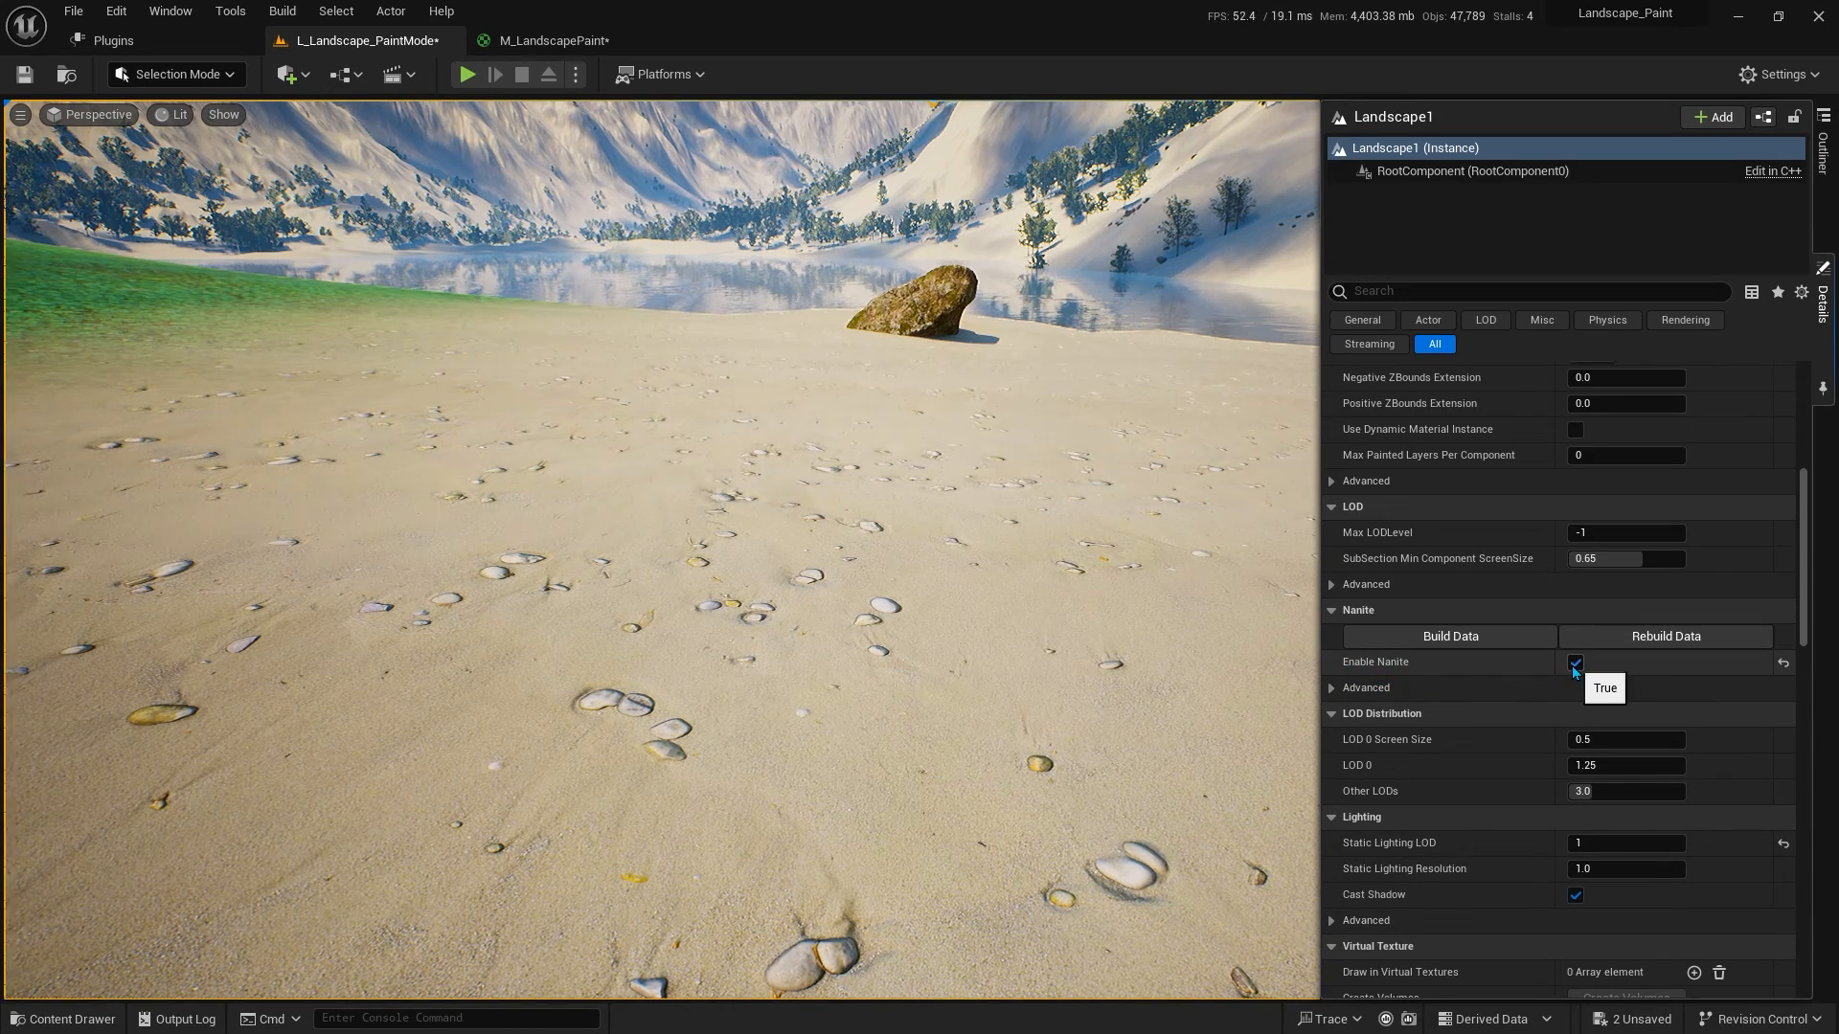
pyautogui.click(1450, 638)
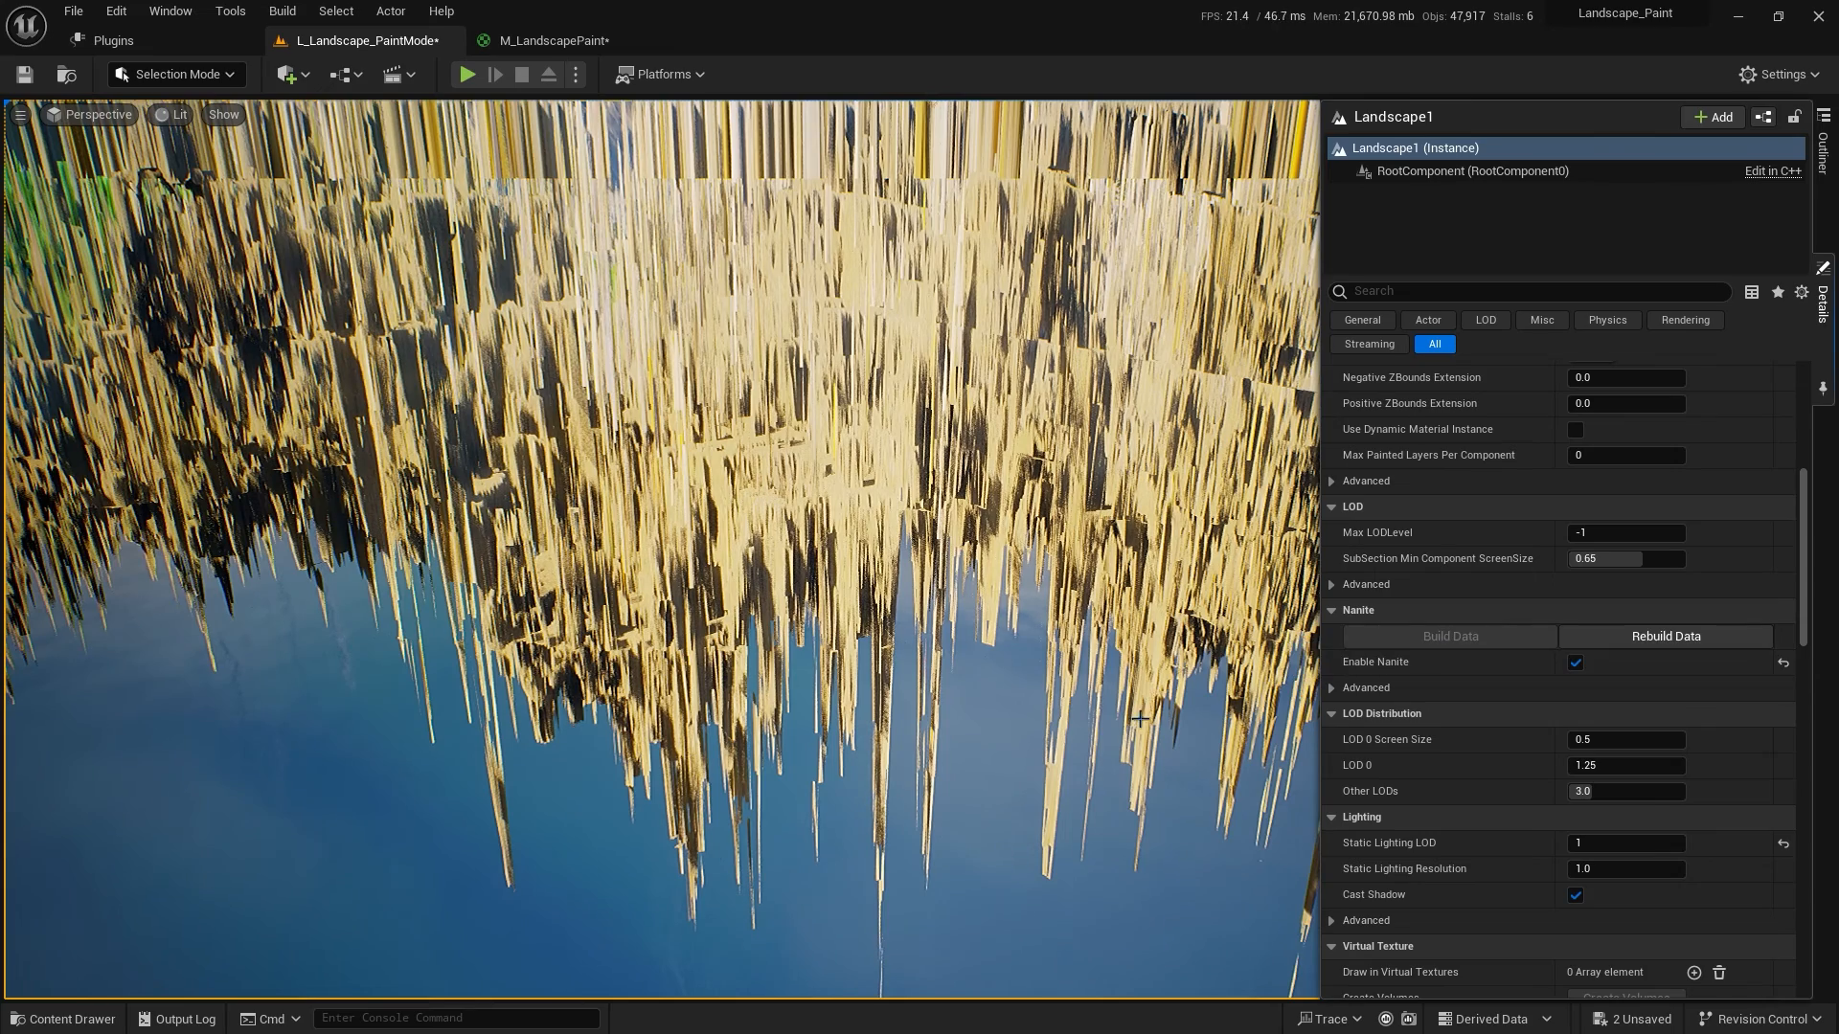
# Step: Set the displacement Magnitude of the M_LandscapePaint material to 0.04
pyautogui.press('e')
pyautogui.moveTo(1139, 718); pyautogui.dragTo(1140, 719, button='right')
pyautogui.moveTo(984, 603); pyautogui.dragTo(984, 603, button='right')
pyautogui.click(558, 42)
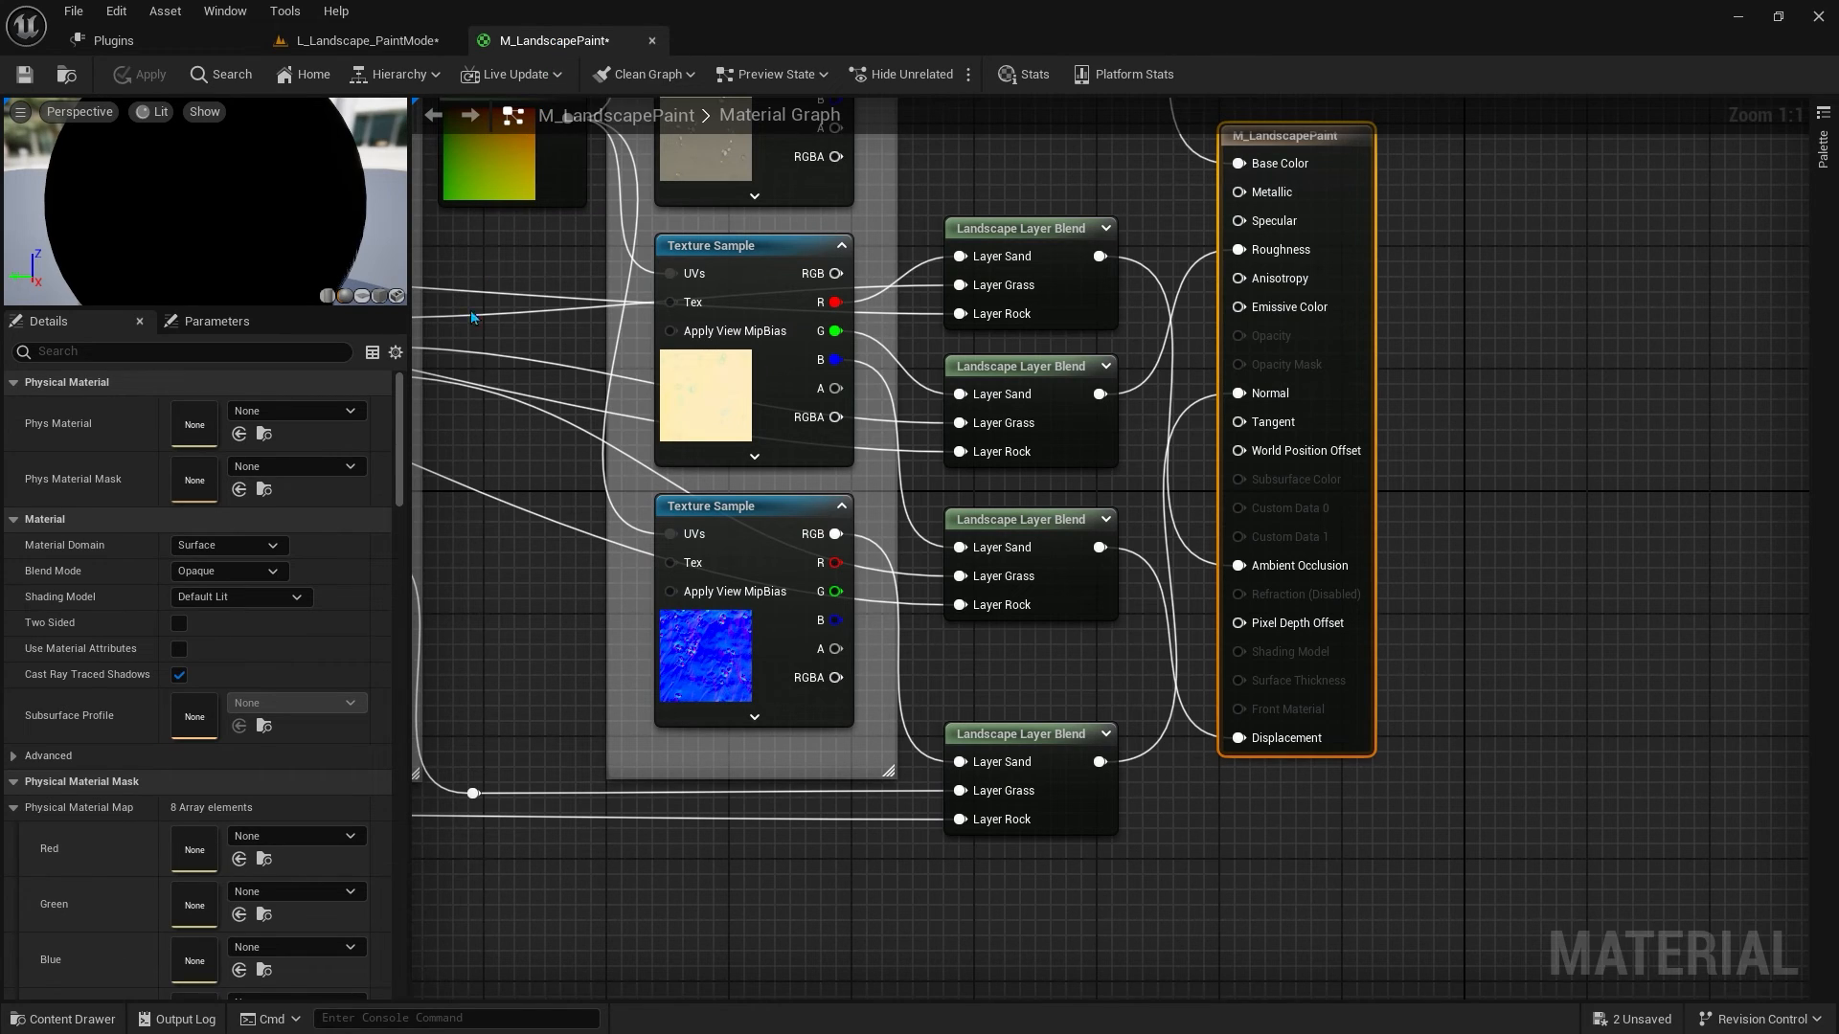
pyautogui.scroll(-10, 318, 611)
pyautogui.scroll(-3, 305, 623)
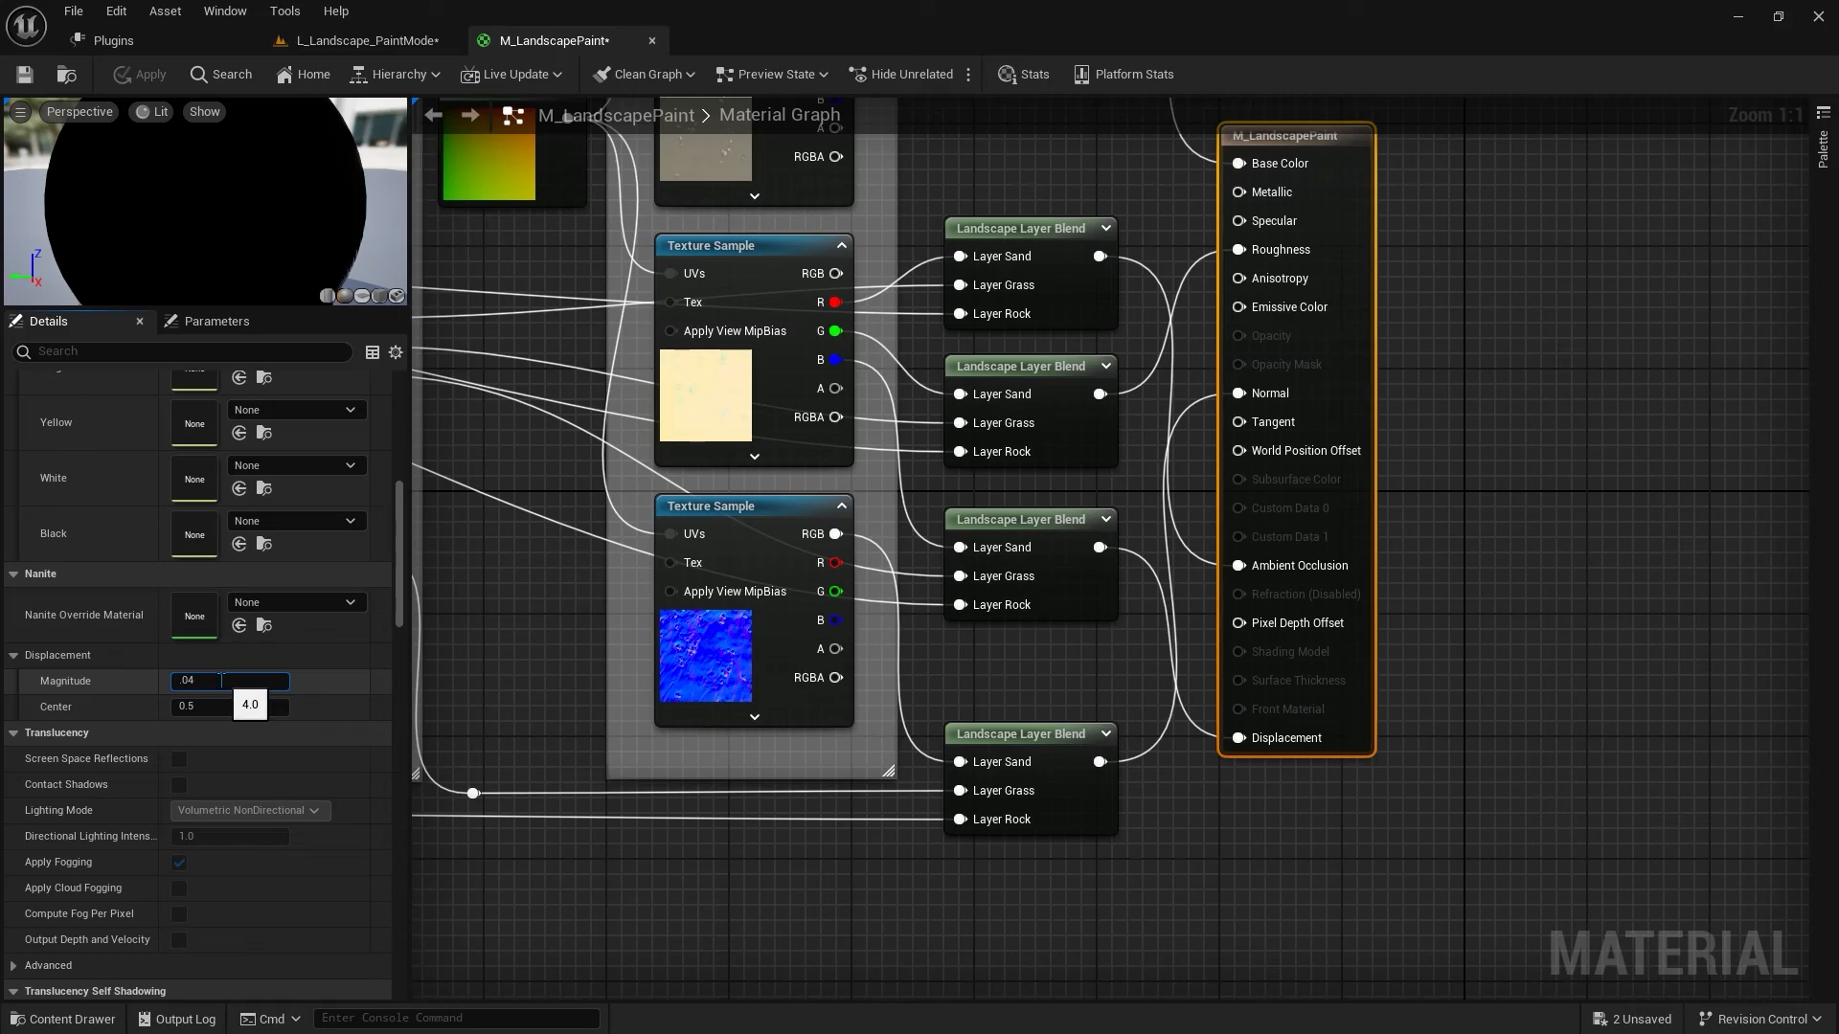
pyautogui.press('Return')
# Step: Undock the M_LandscapePaint editor over the level view and apply the material changes
pyautogui.moveTo(552, 43); pyautogui.dragTo(1081, 163)
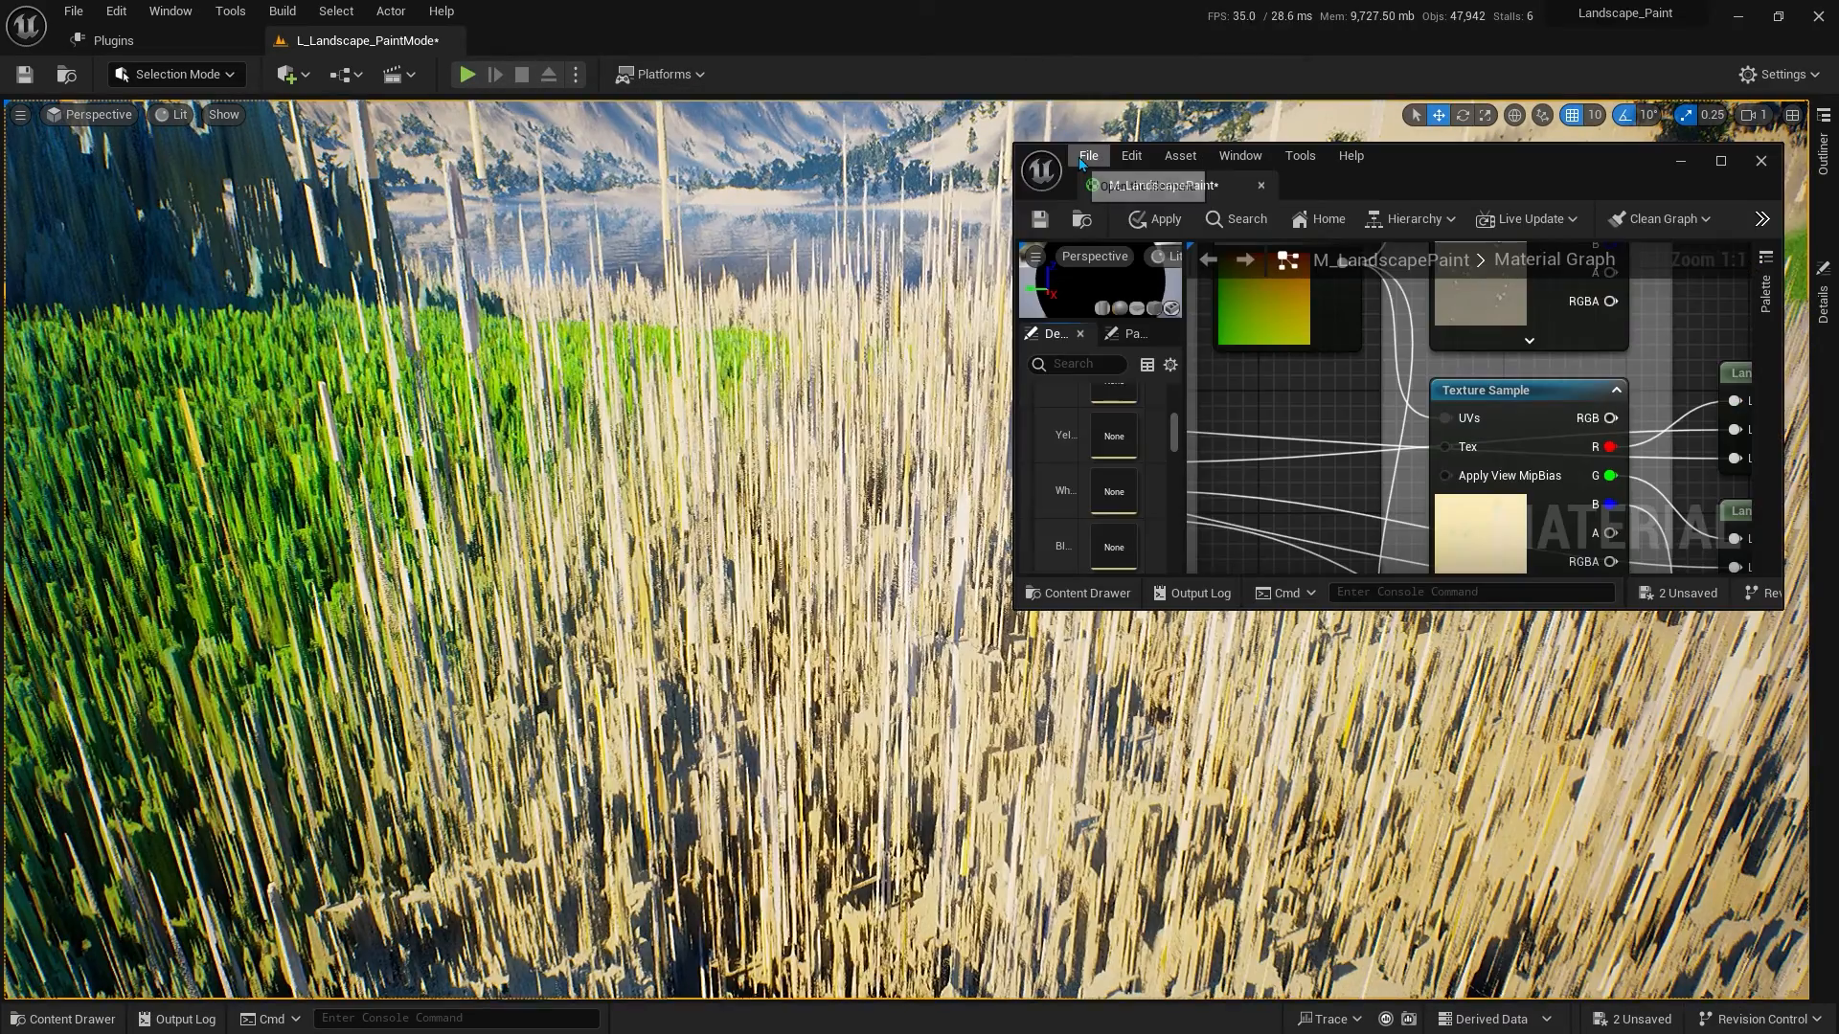
pyautogui.click(1169, 229)
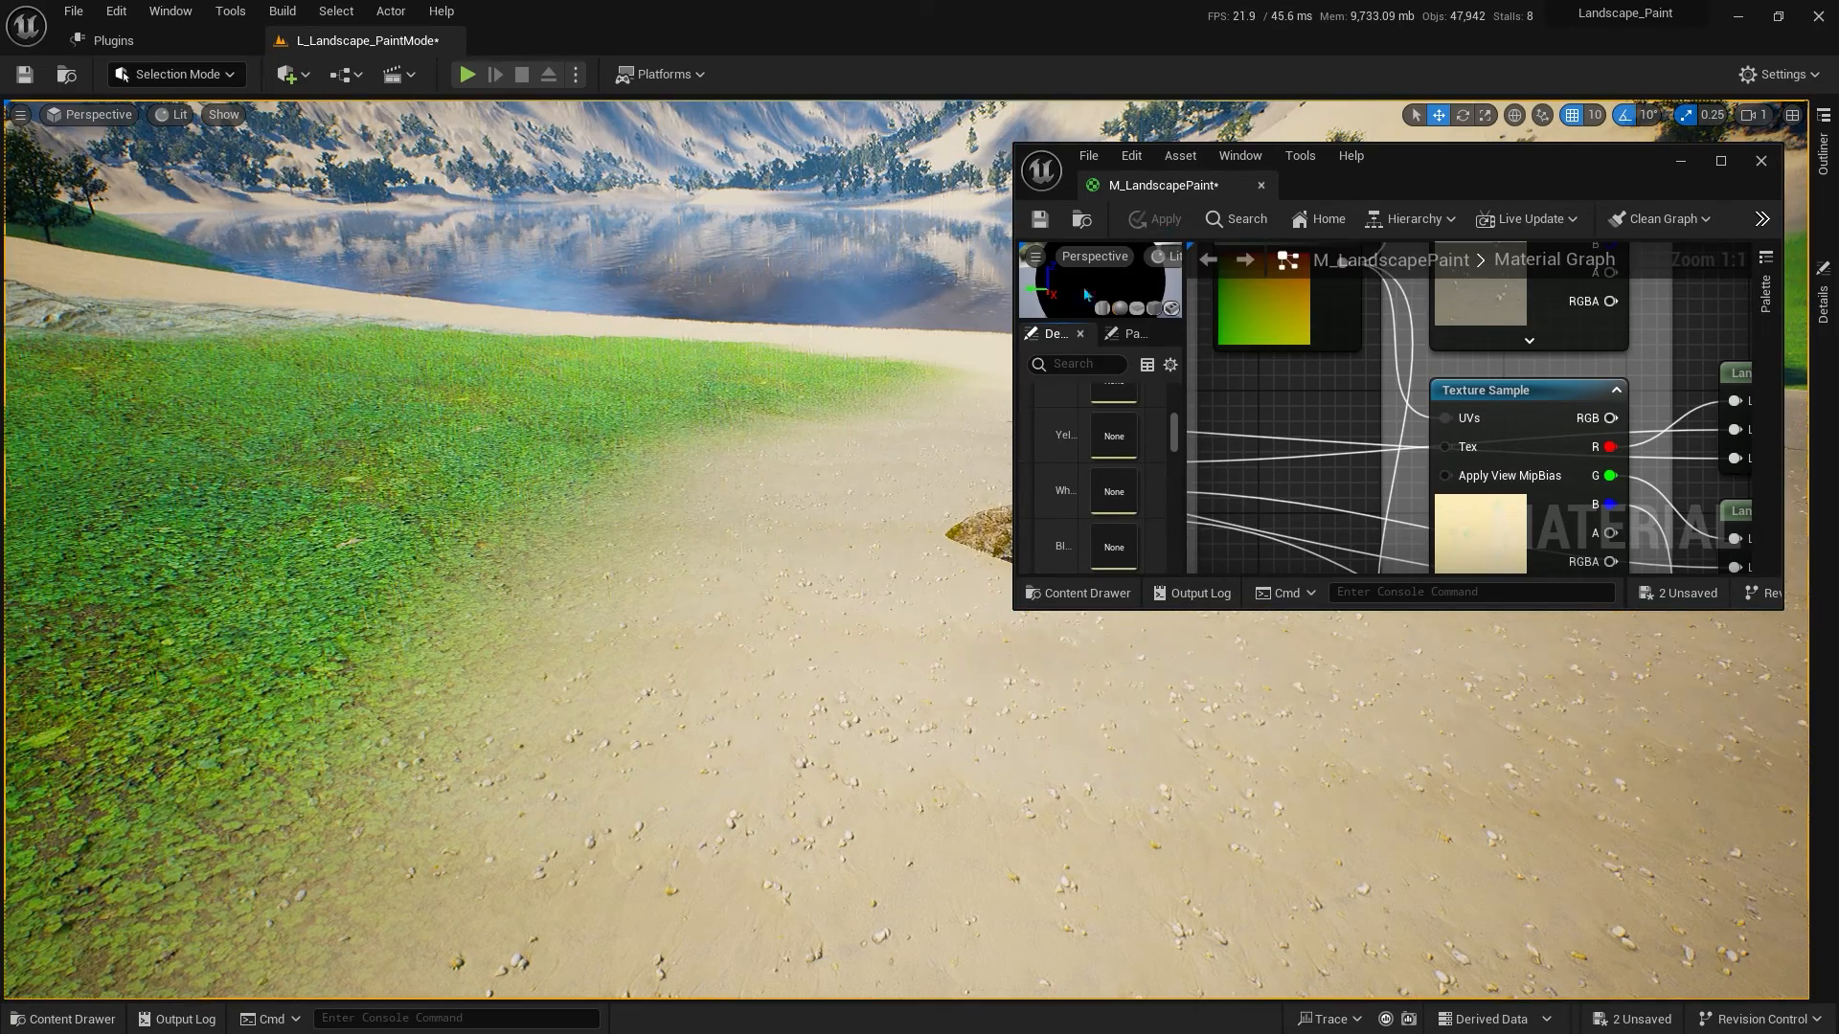
# Step: View the pebbled sand up close and rotate the directional light to relight the displaced surface
pyautogui.press('q')
pyautogui.moveTo(804, 427); pyautogui.dragTo(805, 426, button='right')
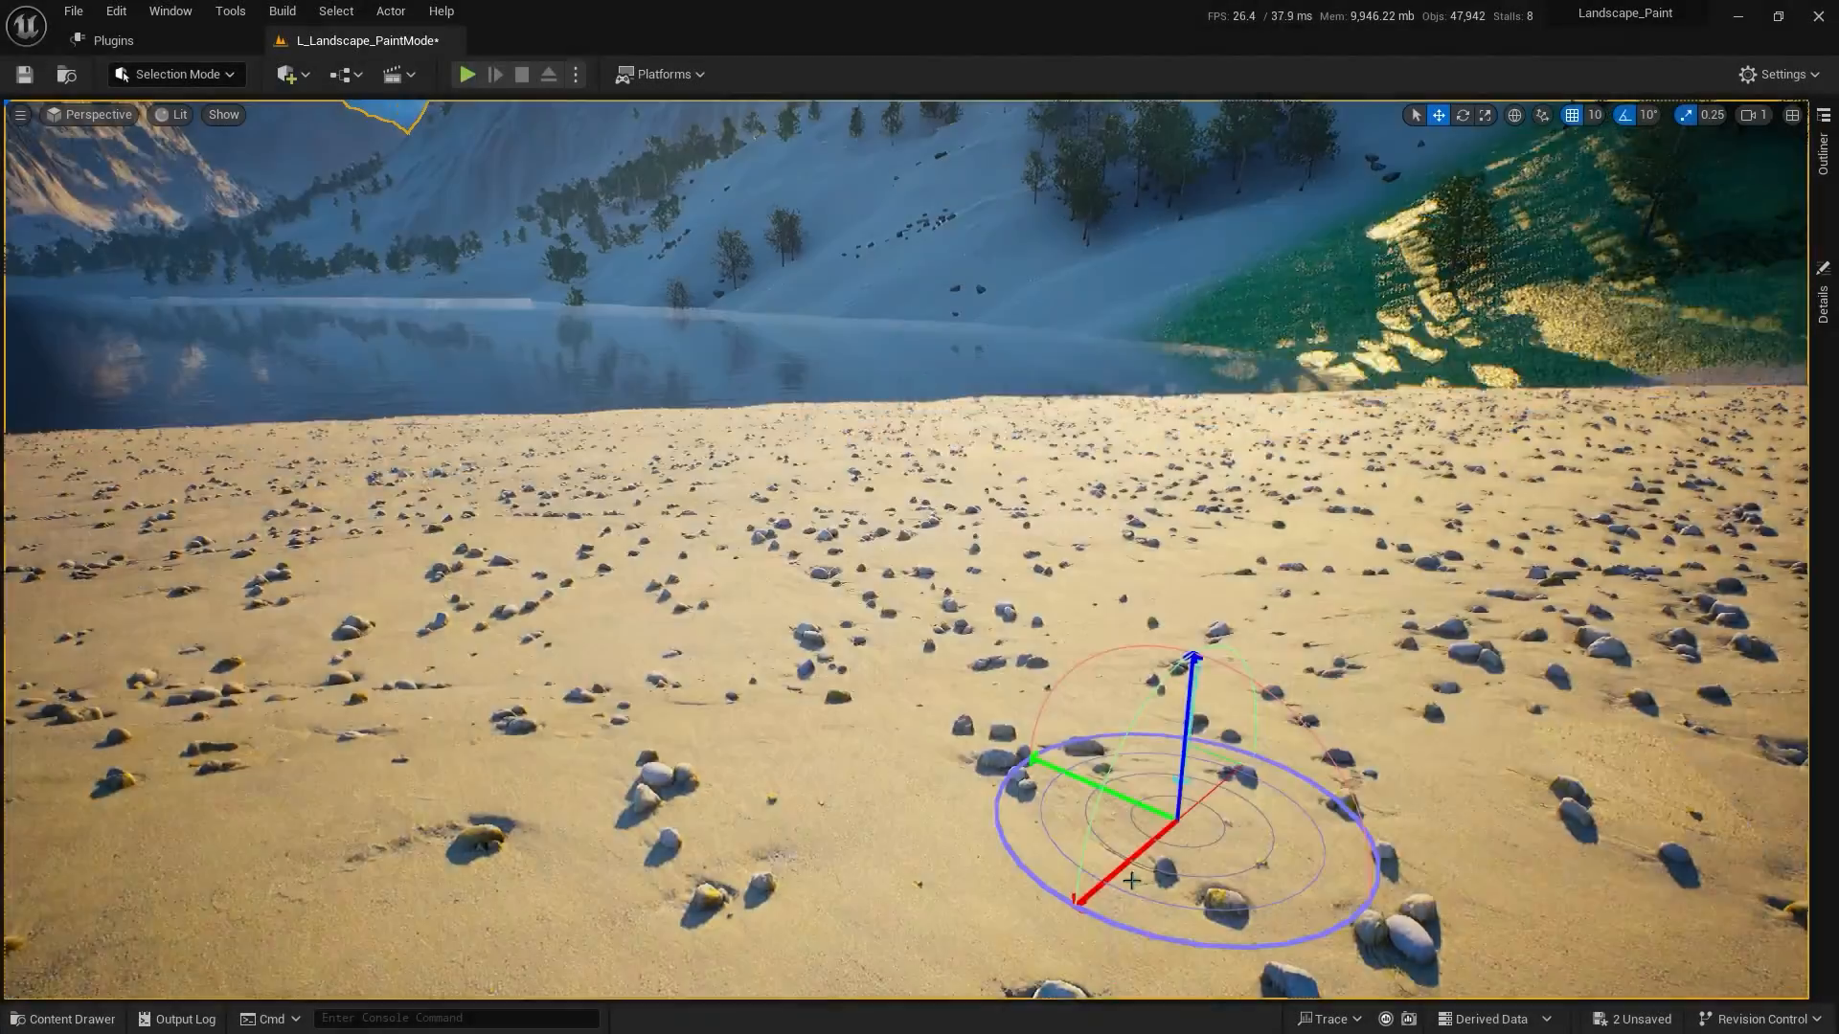
pyautogui.hotkey('ctrl', 'l')
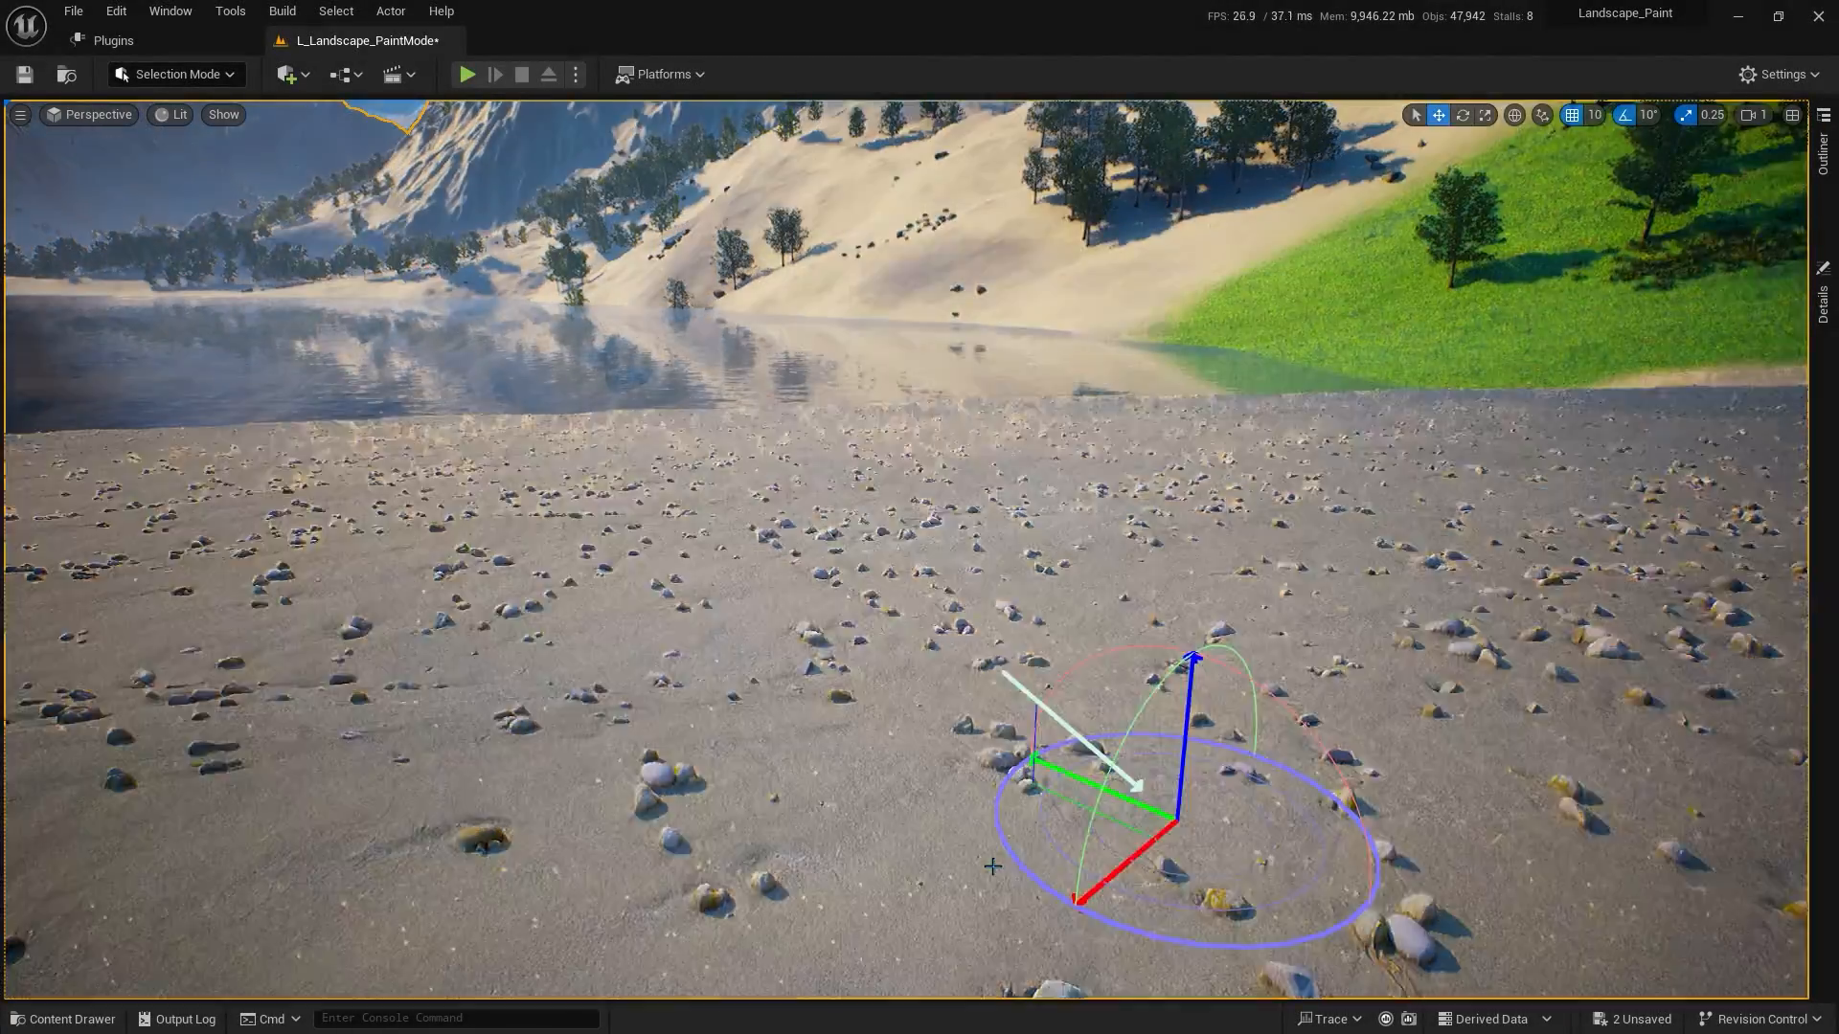
pyautogui.hotkey('ctrl', 'l')
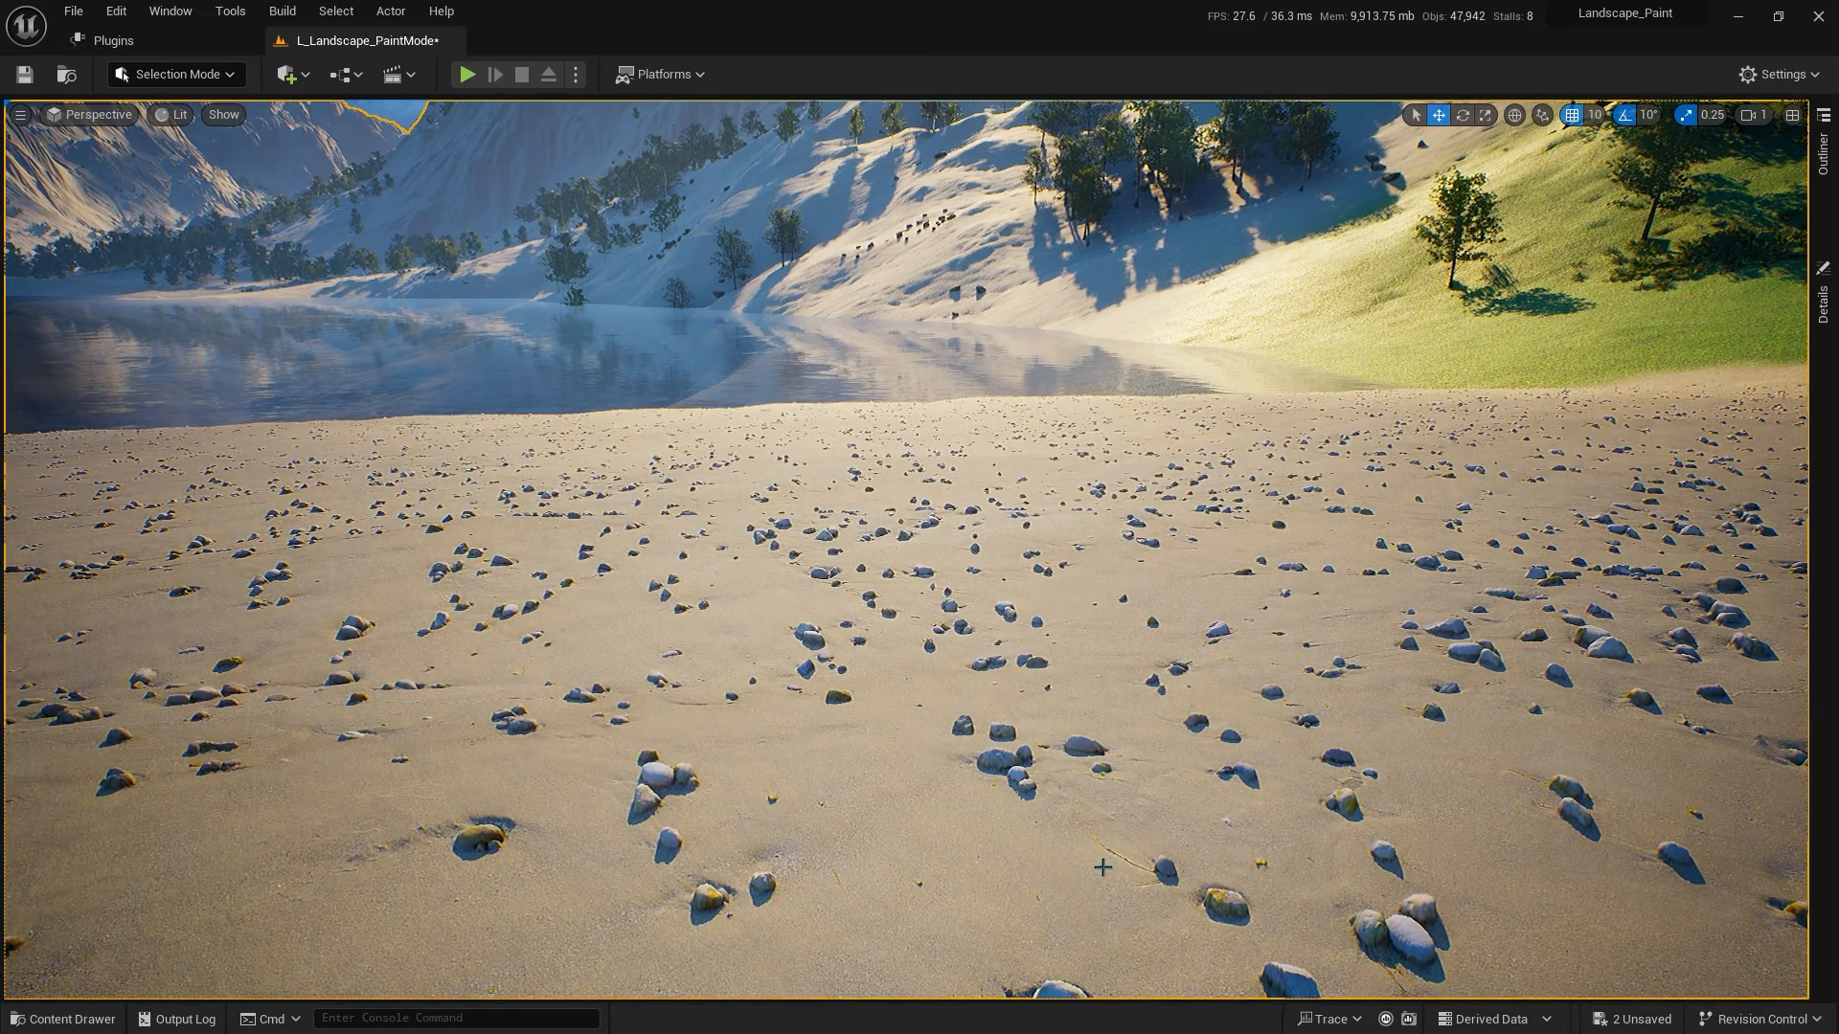
# Step: Reopen the landscape's M_LandscapePaint material and bring its Displacement input into view
pyautogui.click(1825, 321)
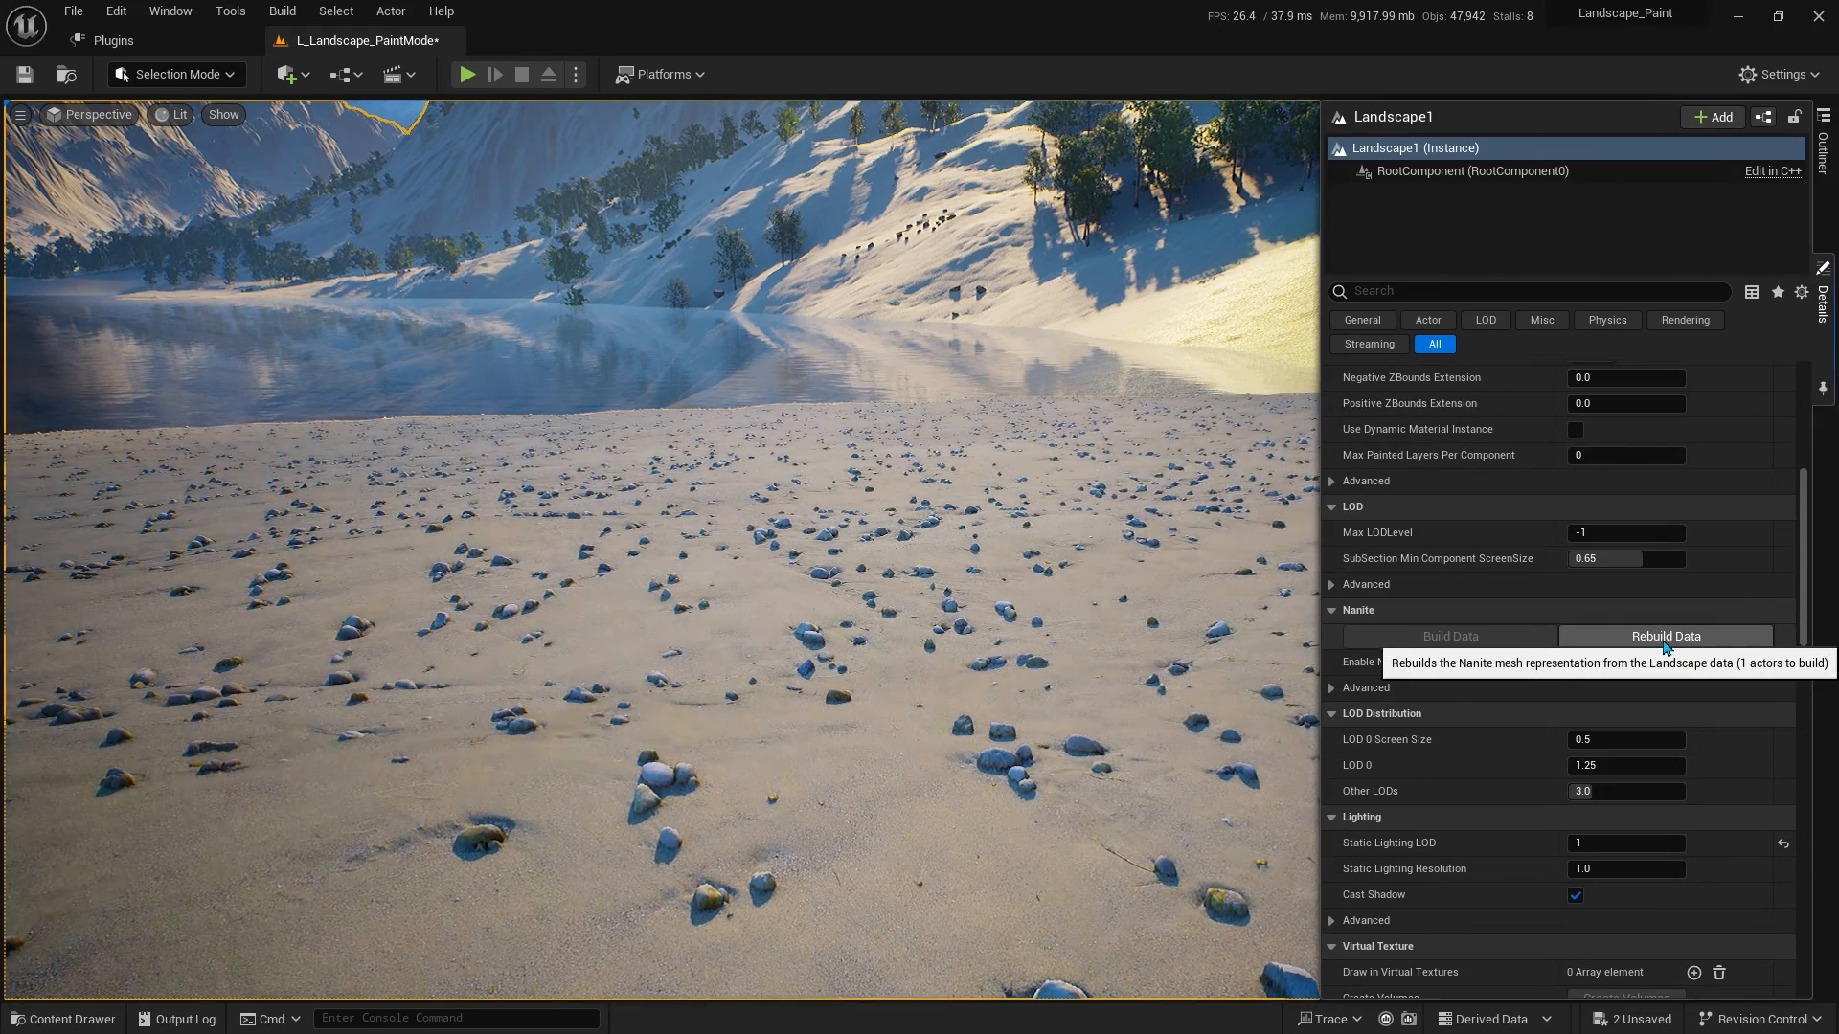
pyautogui.scroll(5, 1714, 613)
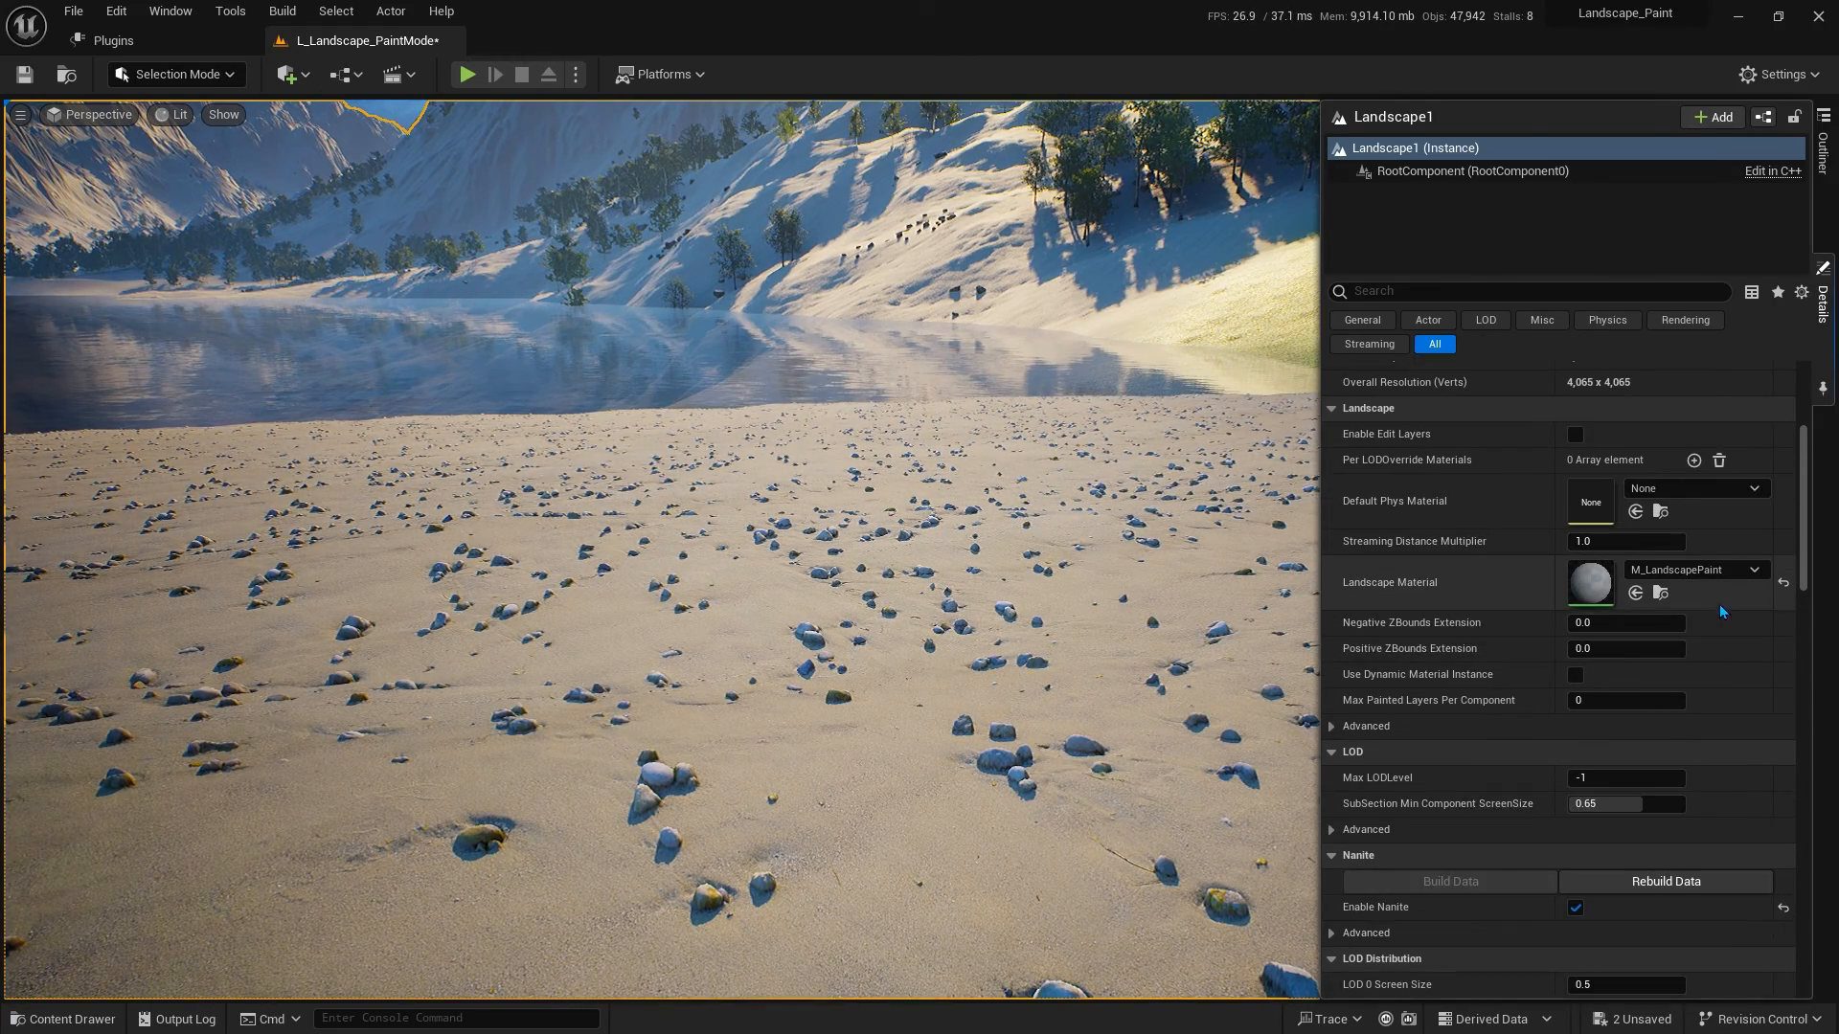
pyautogui.doubleClick(1604, 596)
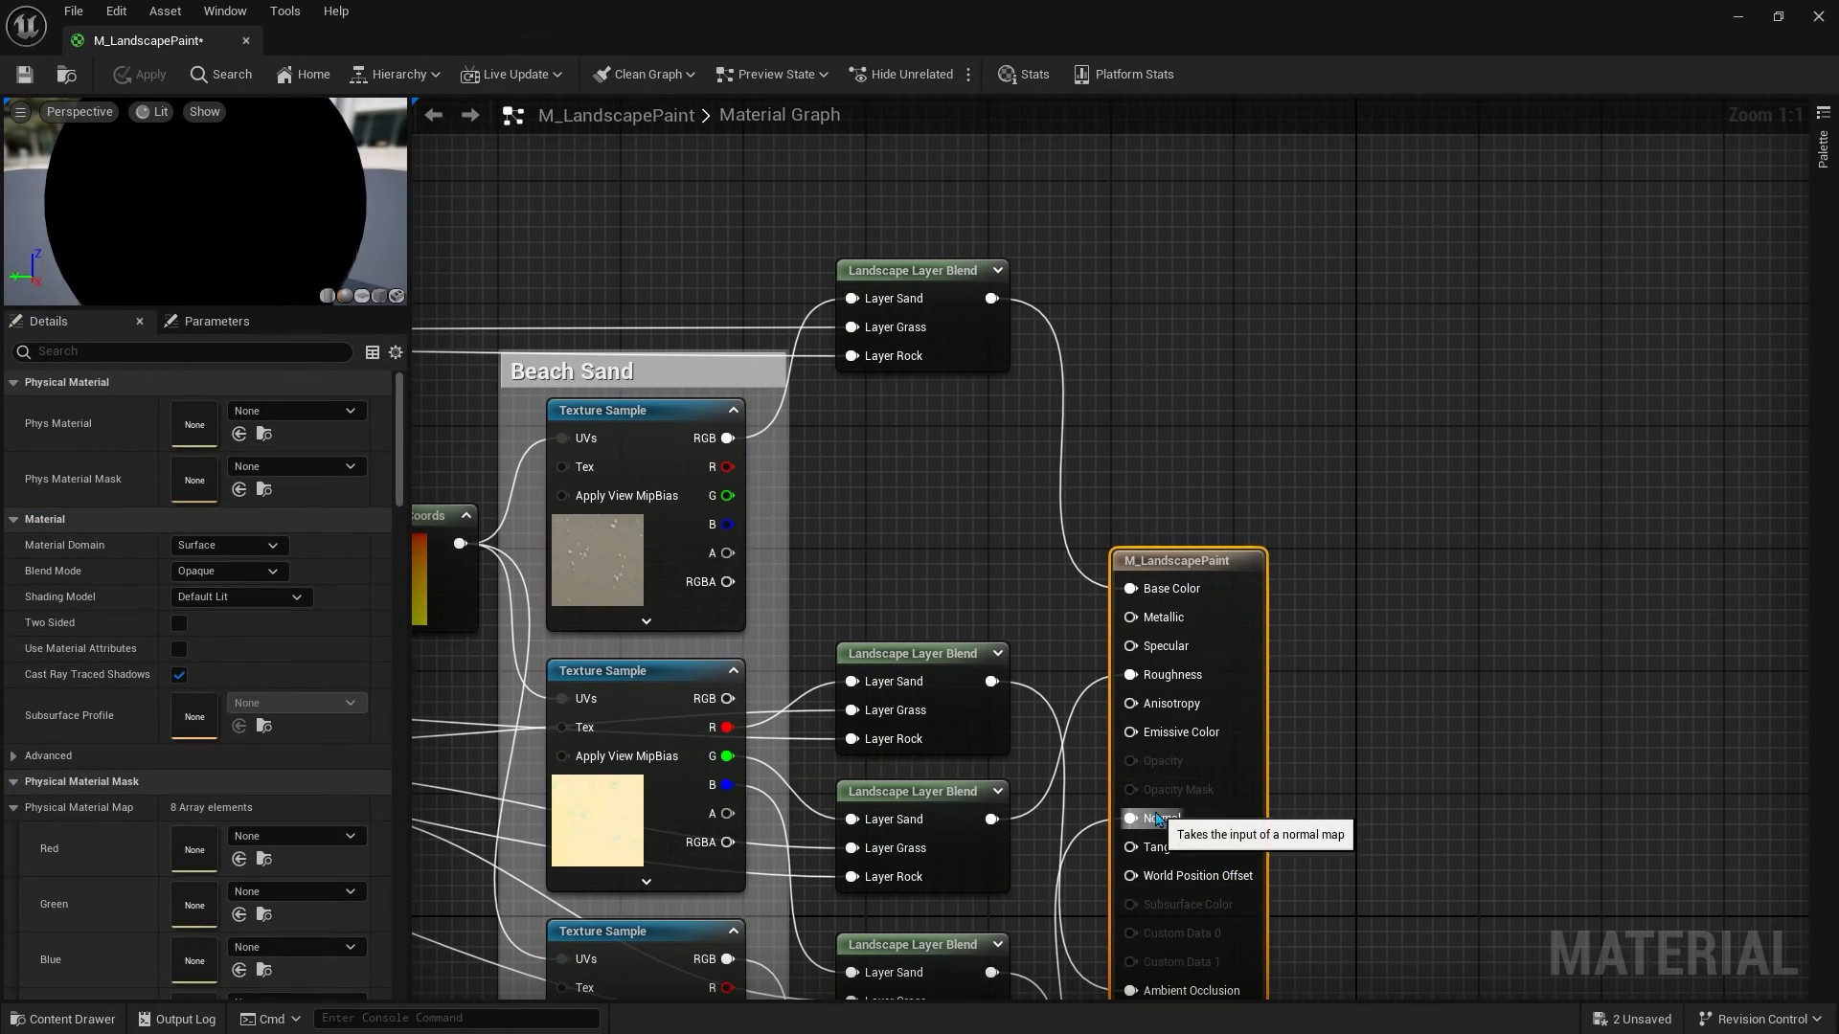
pyautogui.moveTo(1343, 835); pyautogui.dragTo(1513, 385, button='right')
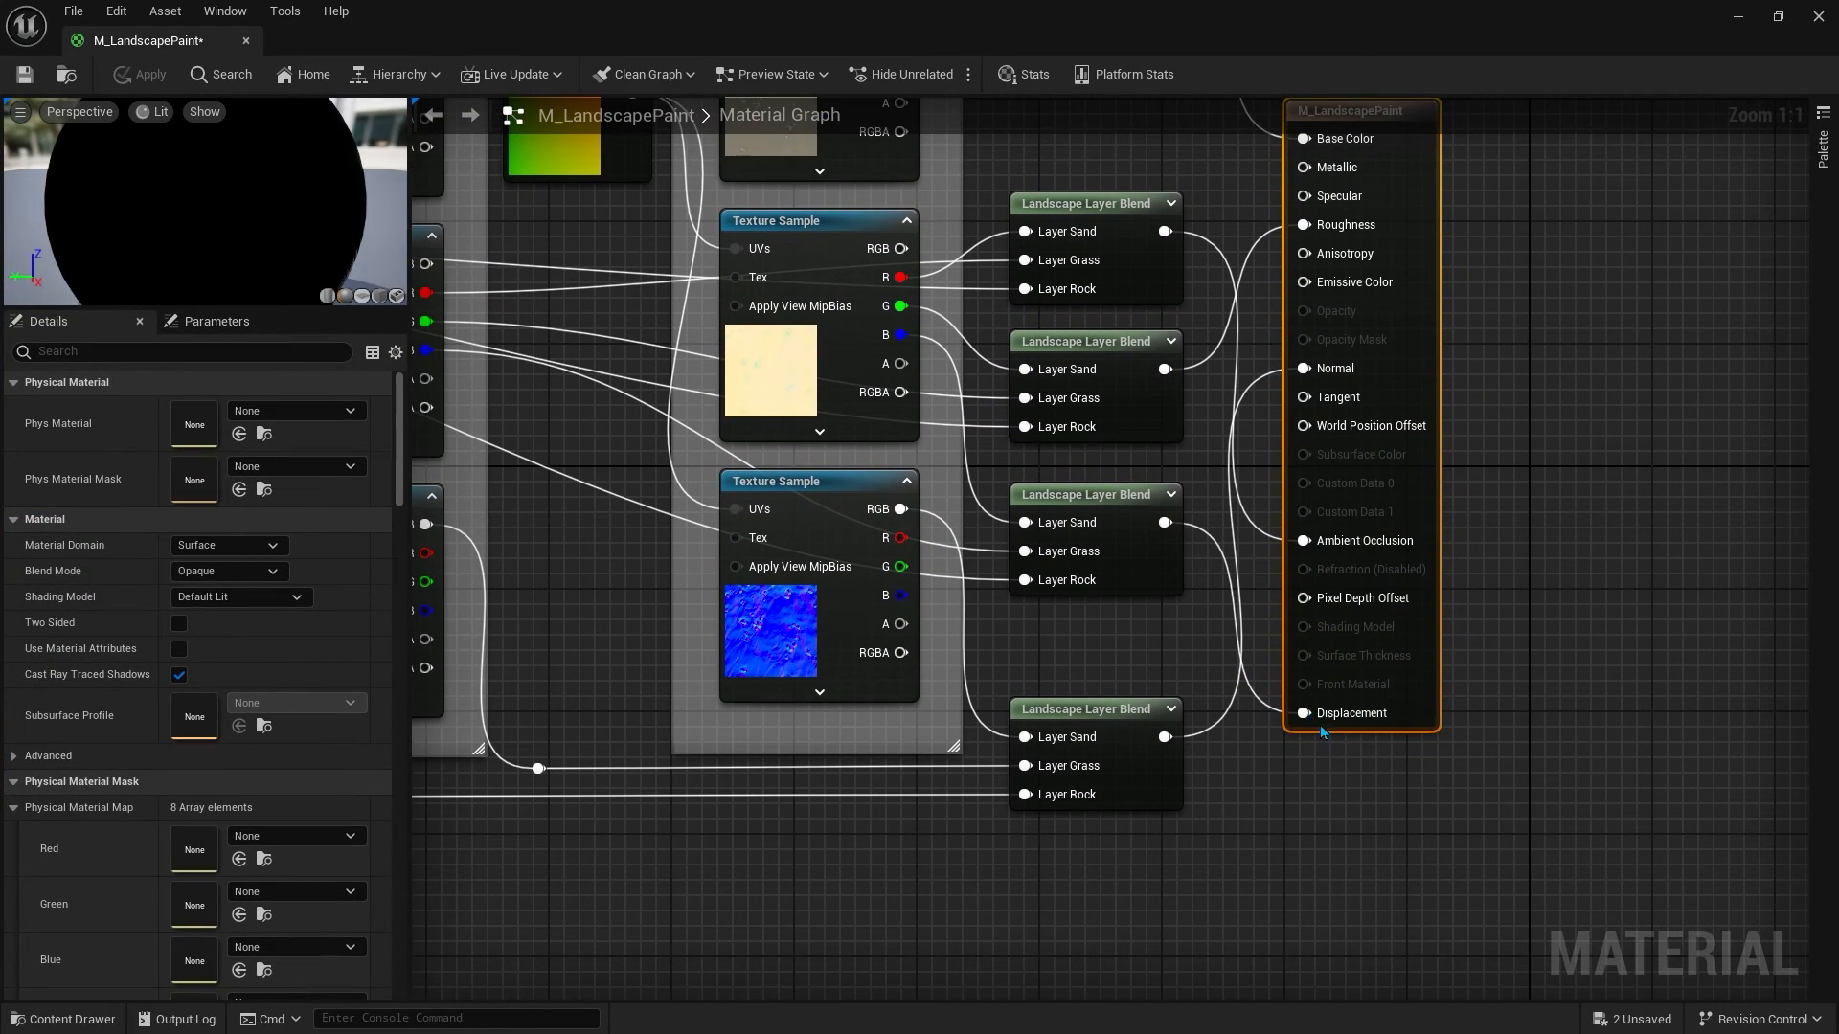
# Step: Check the beach sand mask texture's settings and the material's displacement Magnitude and Center
pyautogui.click(787, 410)
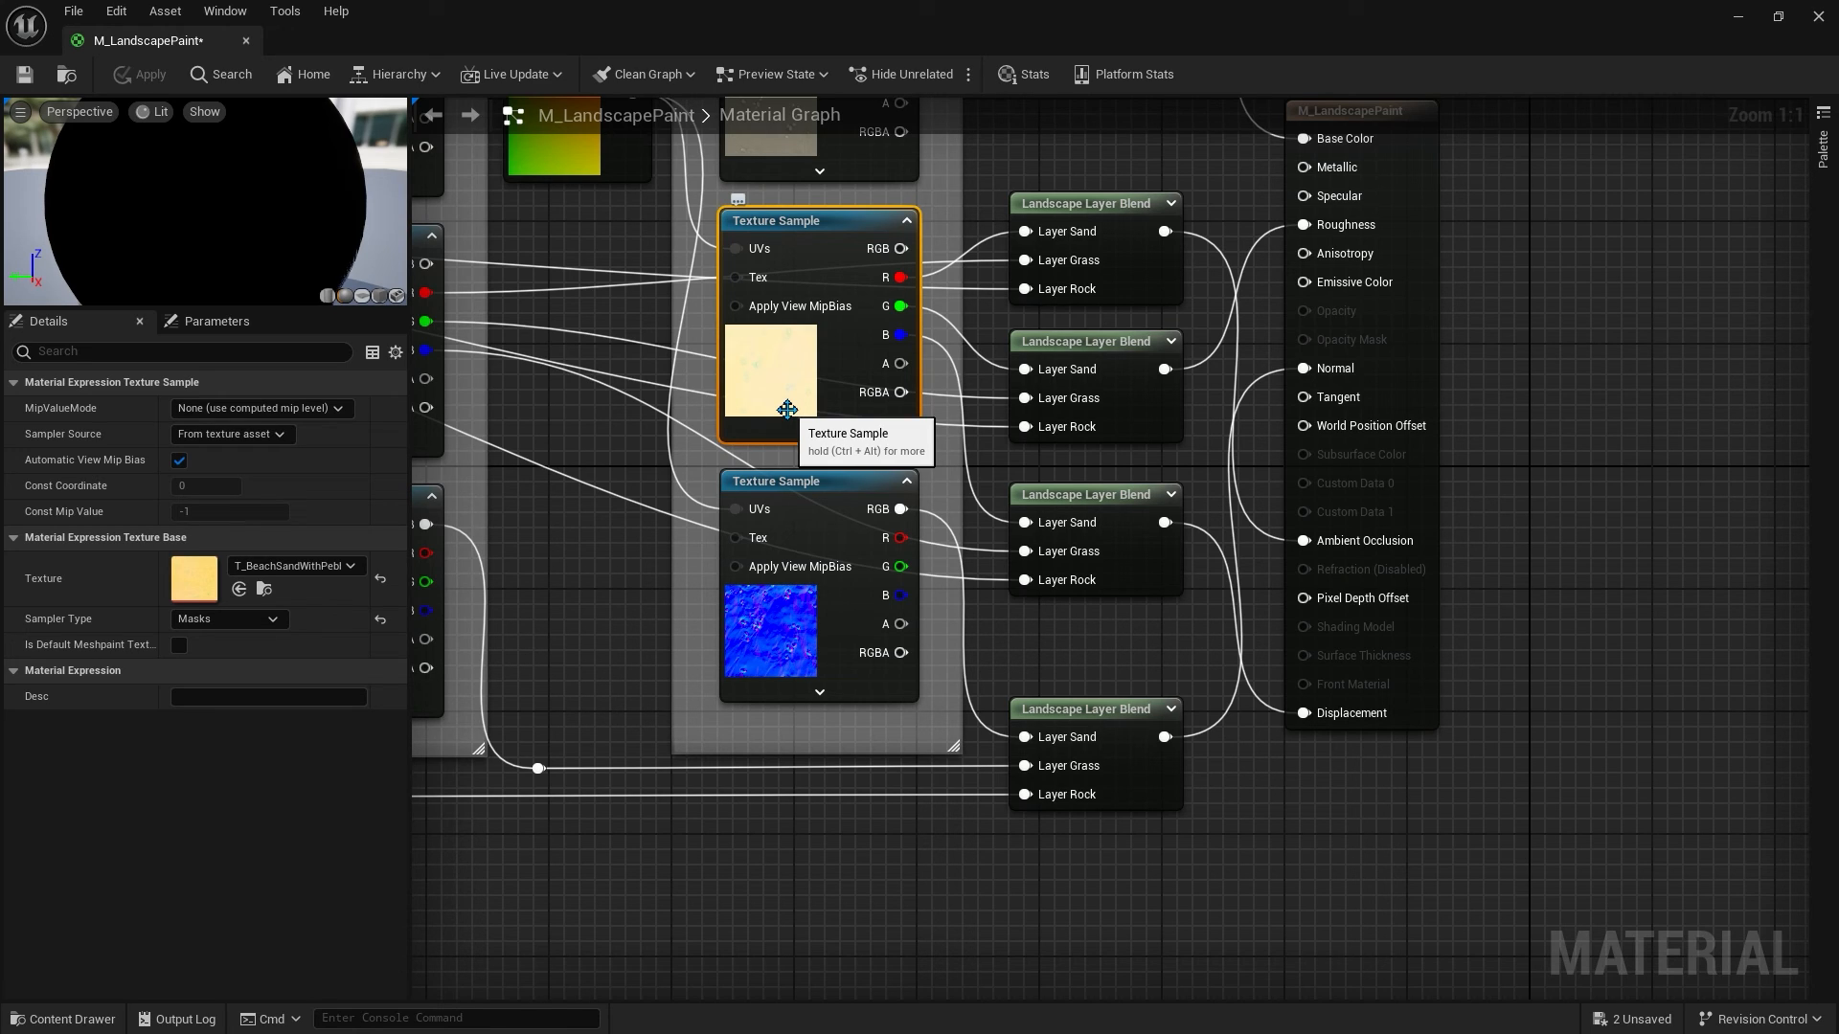
pyautogui.click(624, 544)
pyautogui.scroll(-3, 185, 829)
pyautogui.scroll(-5, 185, 828)
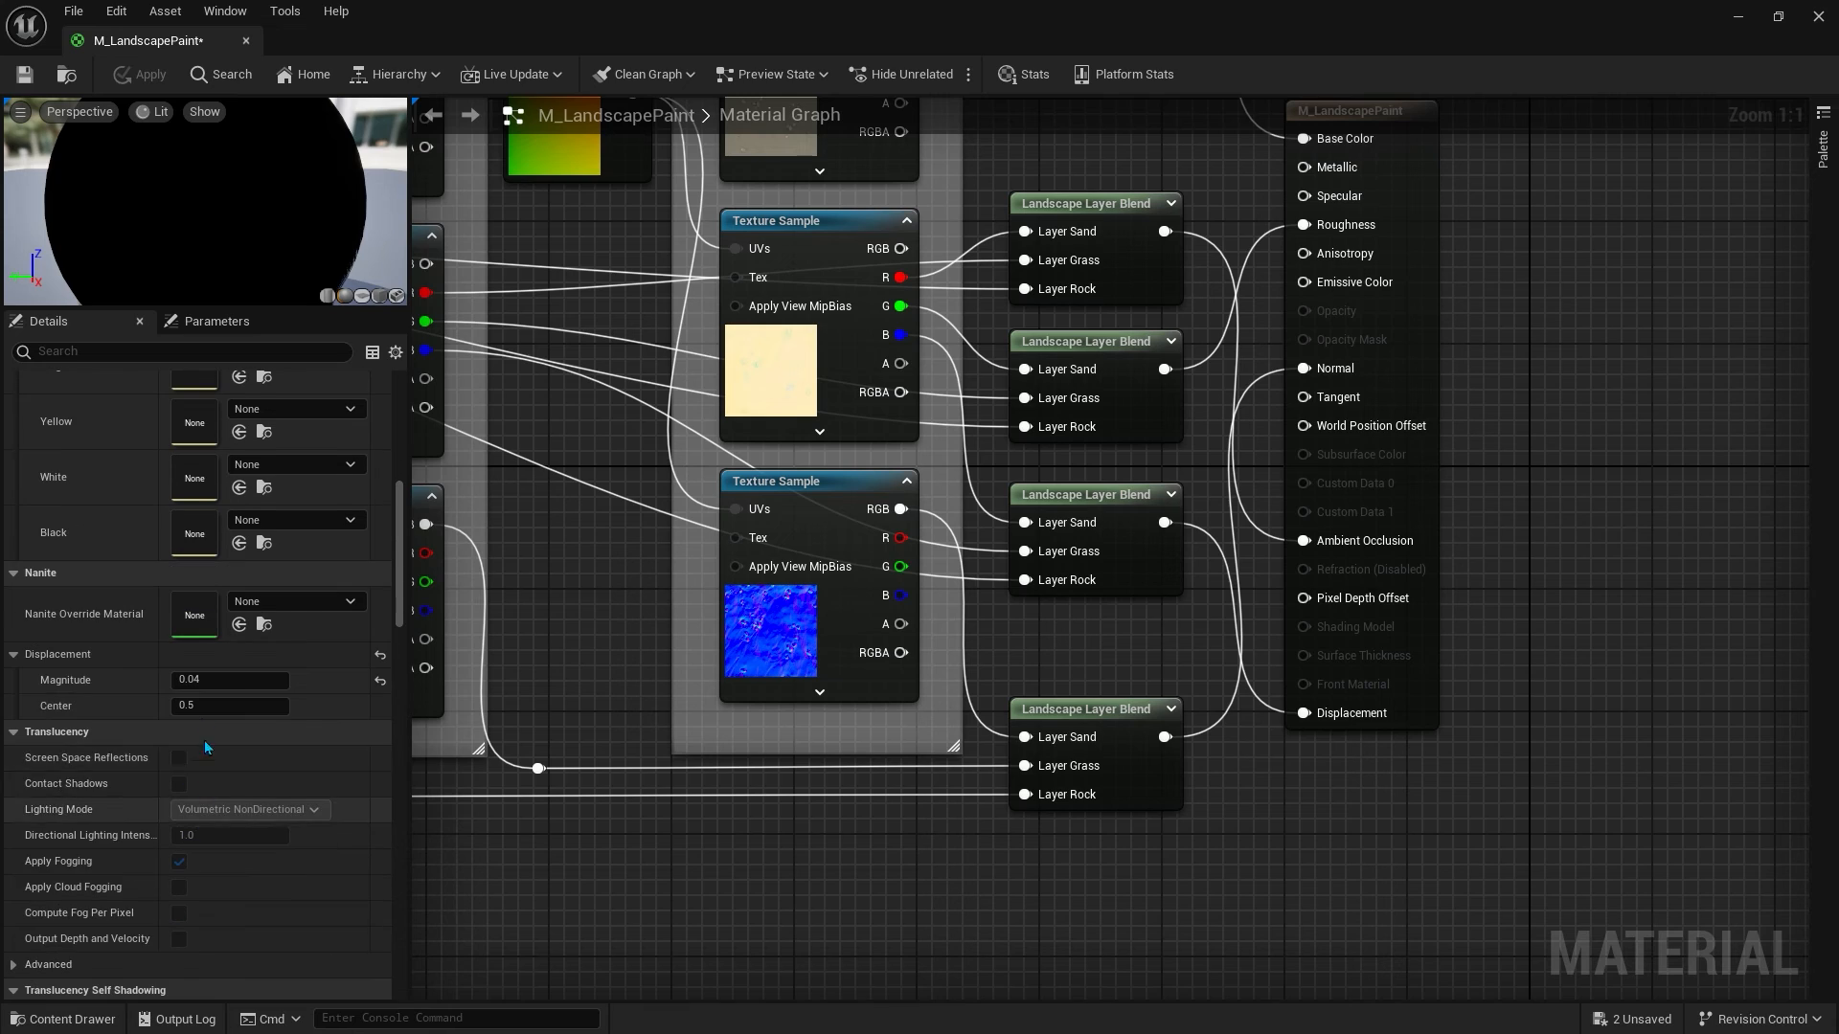